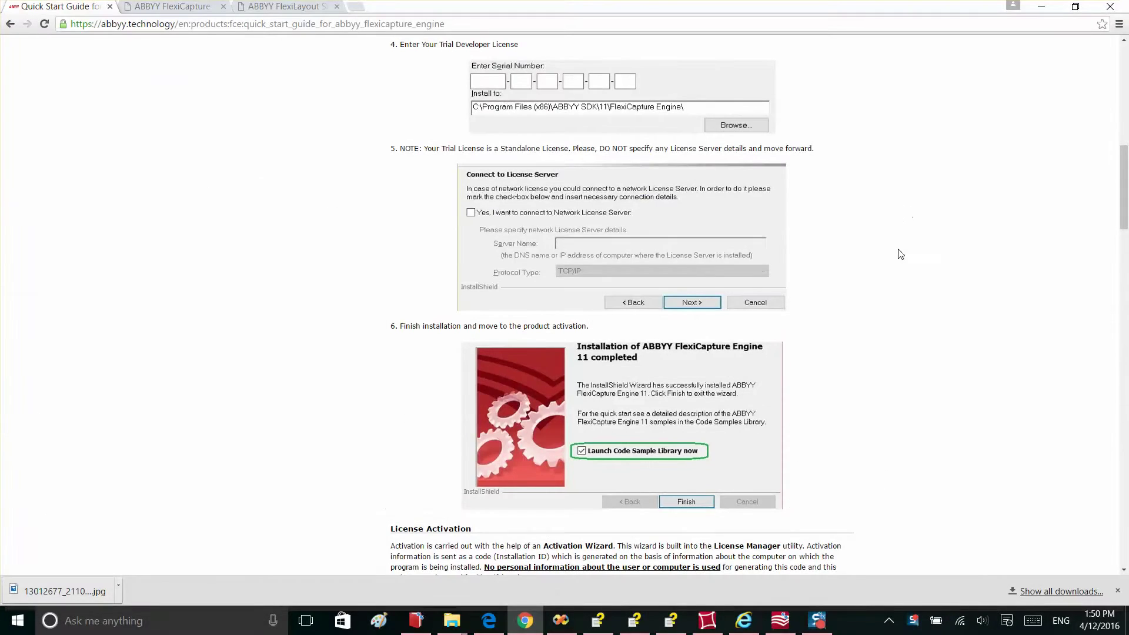
Scroll through the Quick Start Guide, then switch to the FlexiLayout Studio Basic Knowledge PDF
scroll(897, 243, up, 10)
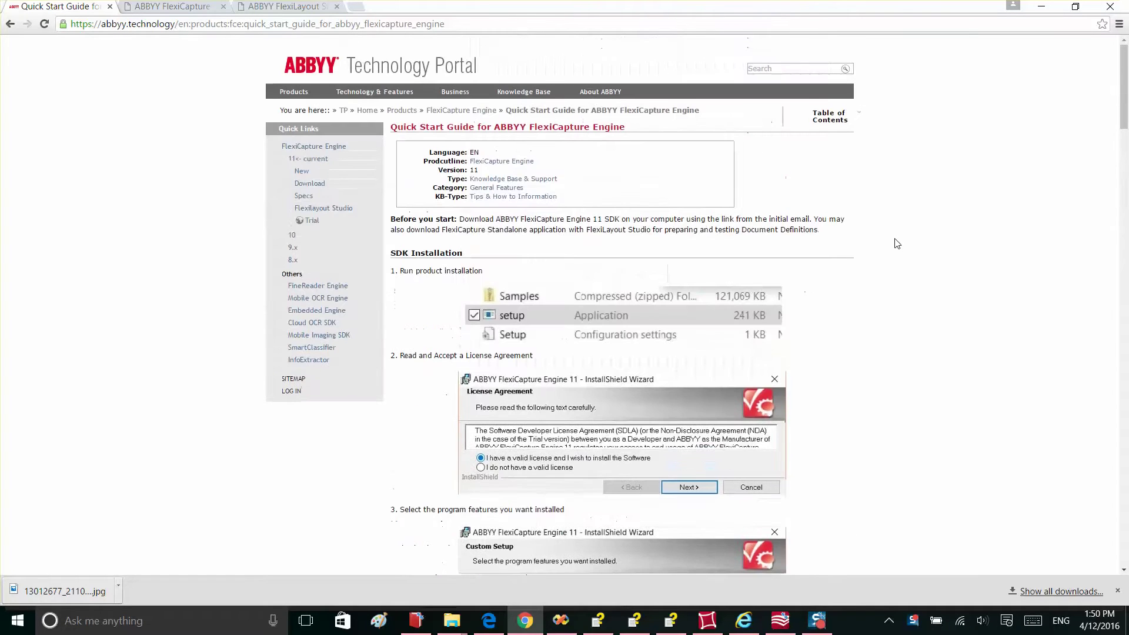
scroll(896, 243, down, 10)
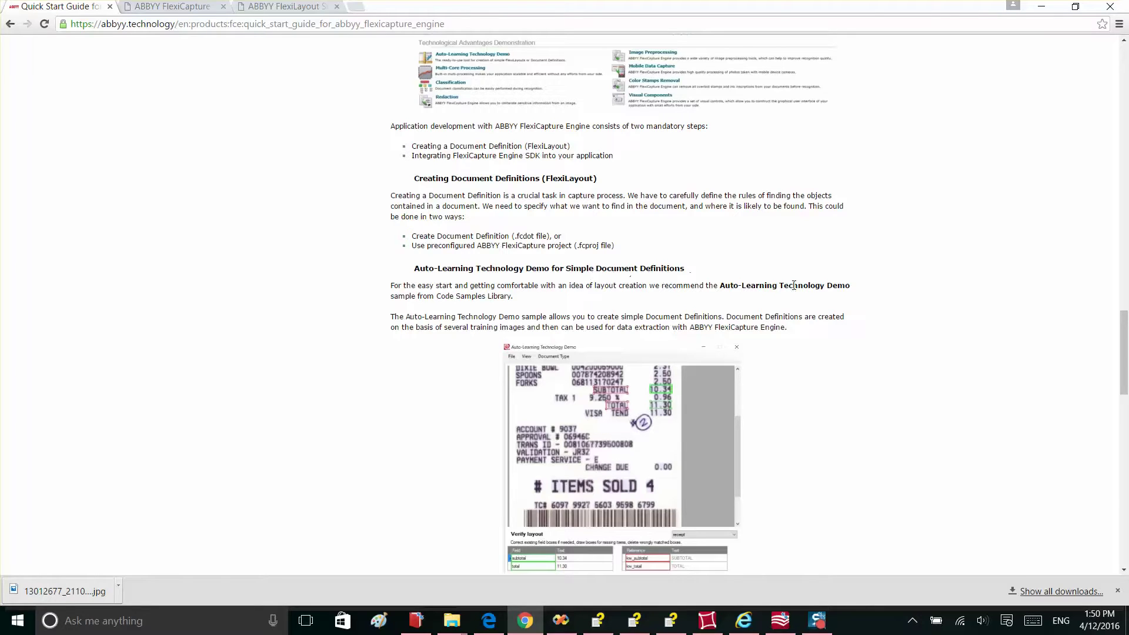
scroll(826, 280, down, 1)
scroll(825, 280, down, 20)
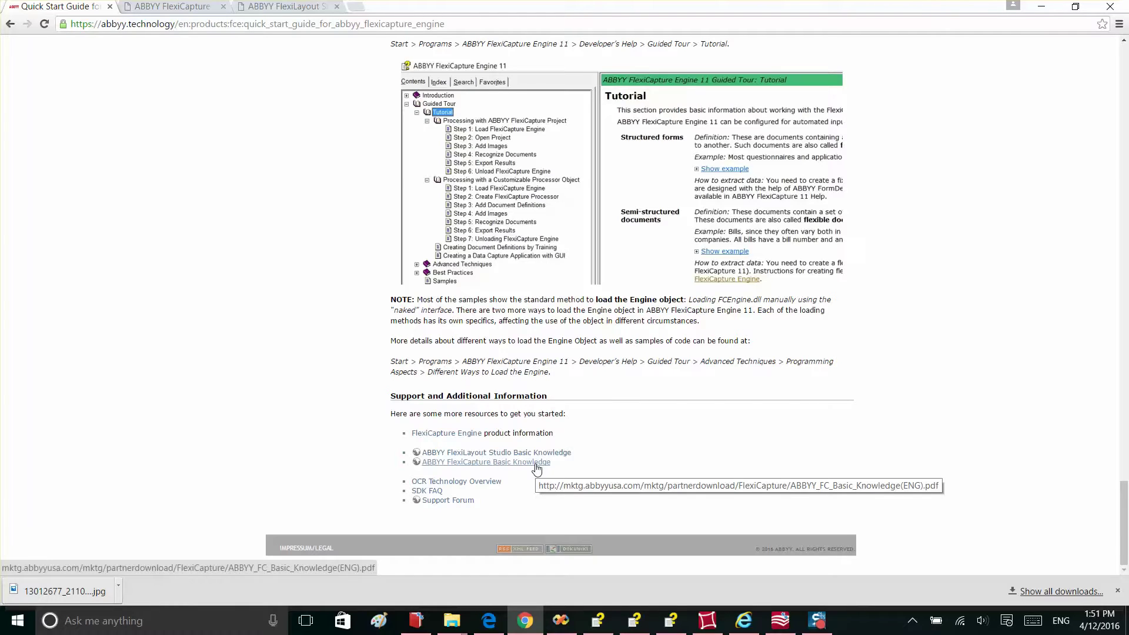
click(188, 7)
click(305, 7)
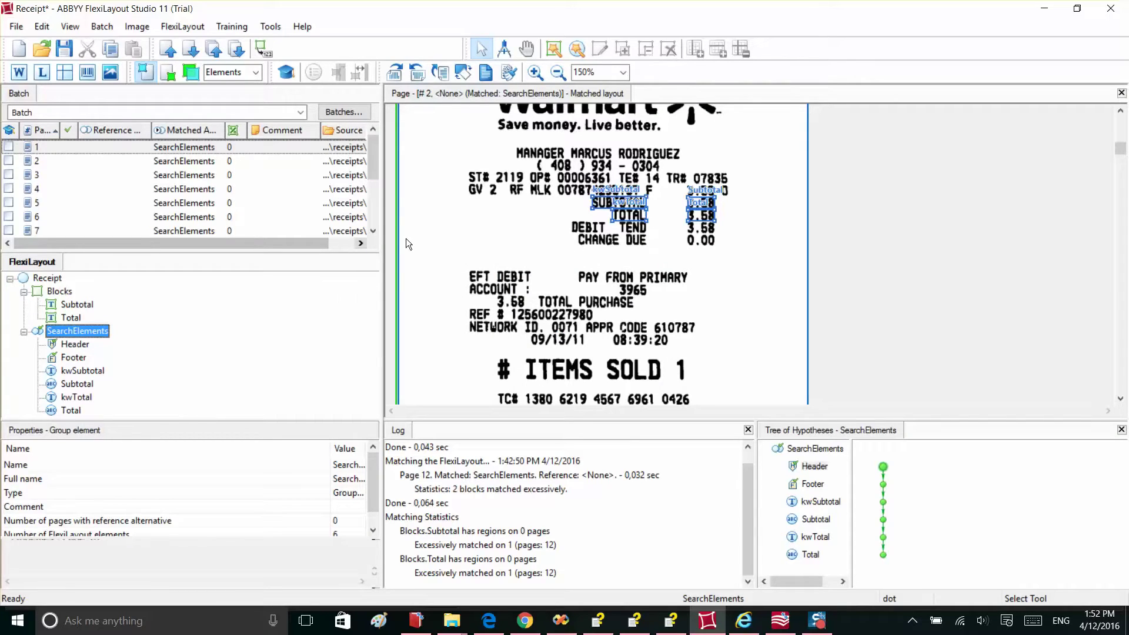
click(16, 27)
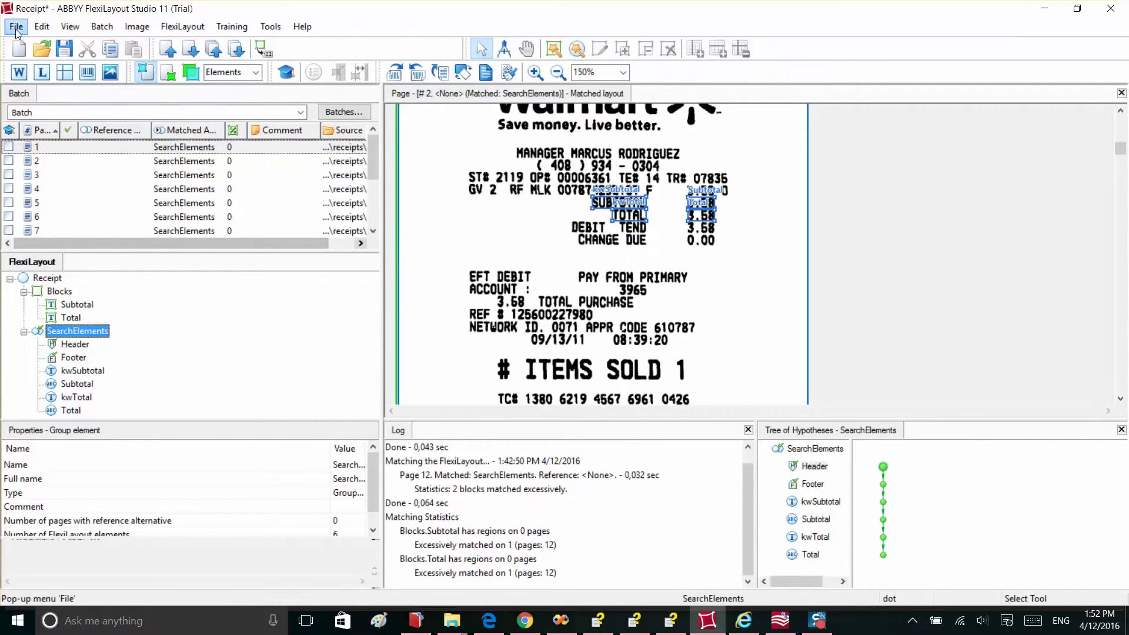
click(67, 210)
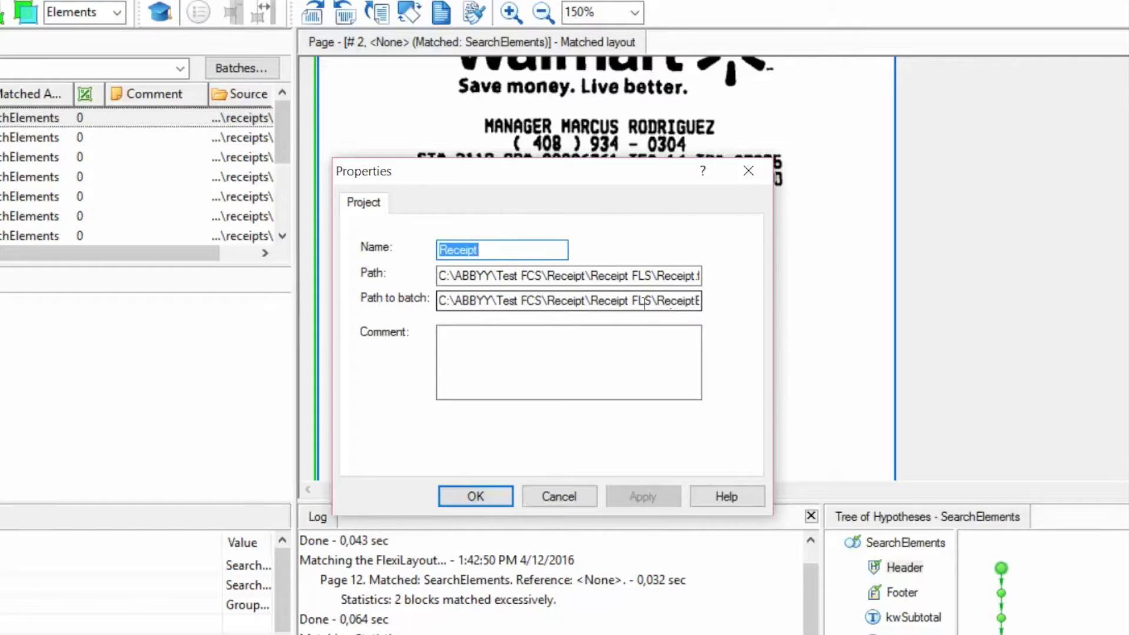
click(557, 497)
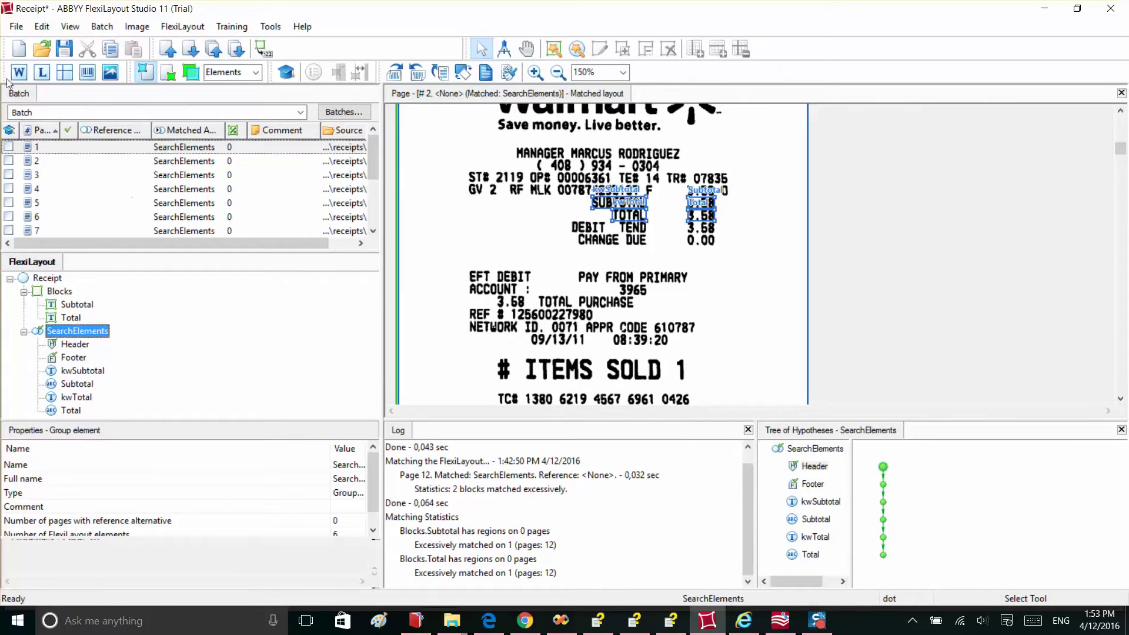
Open the Add Images picker from the File menu and cancel without adding anything
click(16, 27)
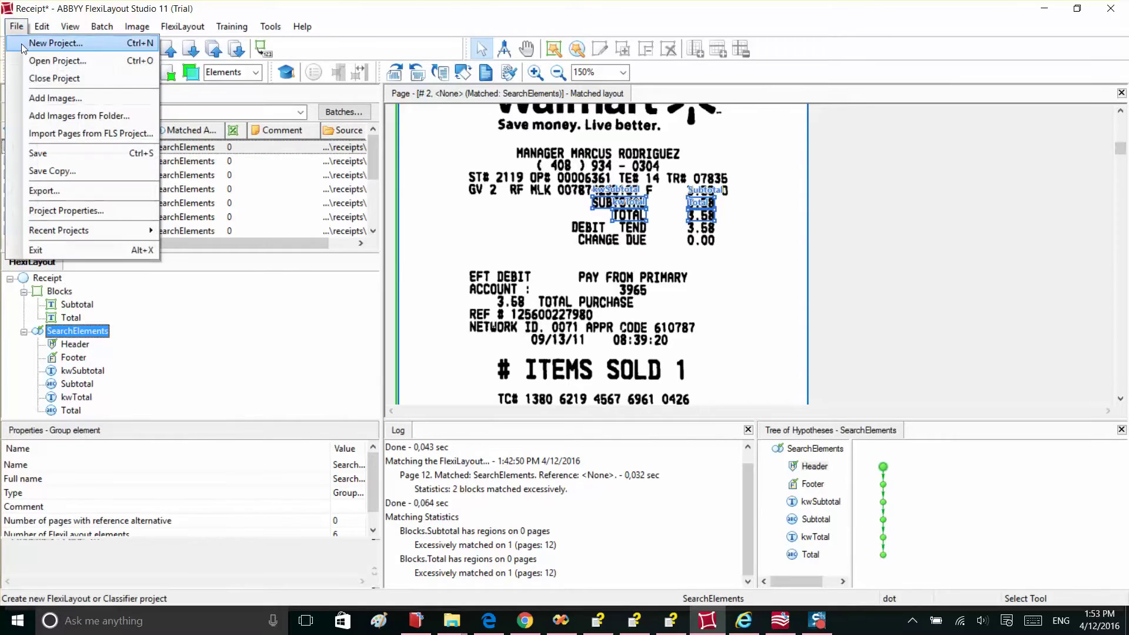
click(56, 100)
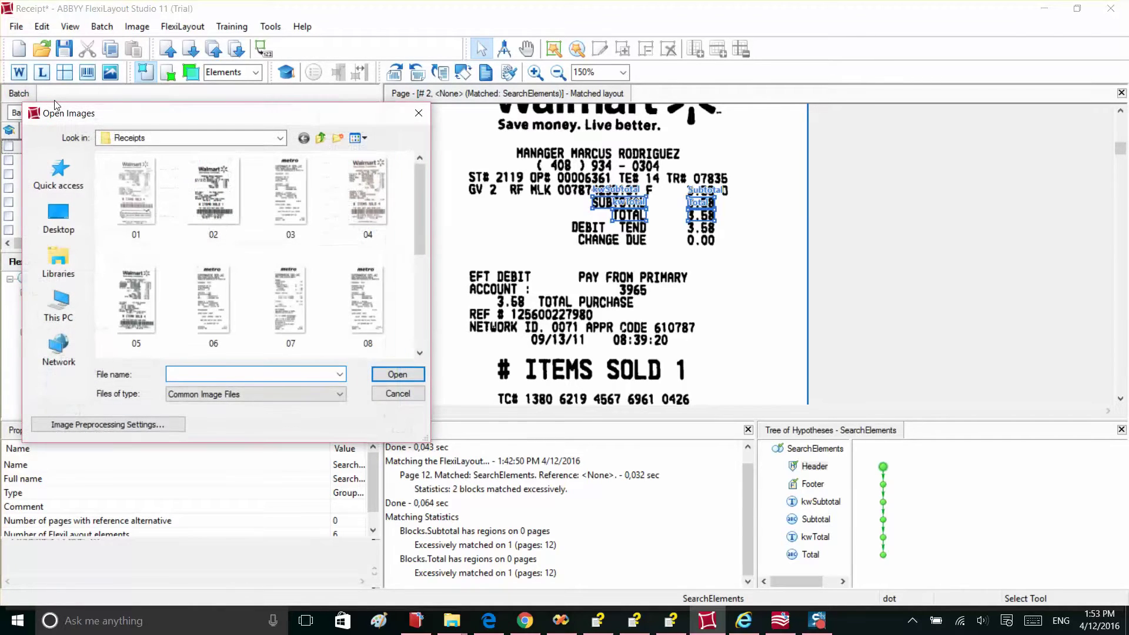
click(400, 394)
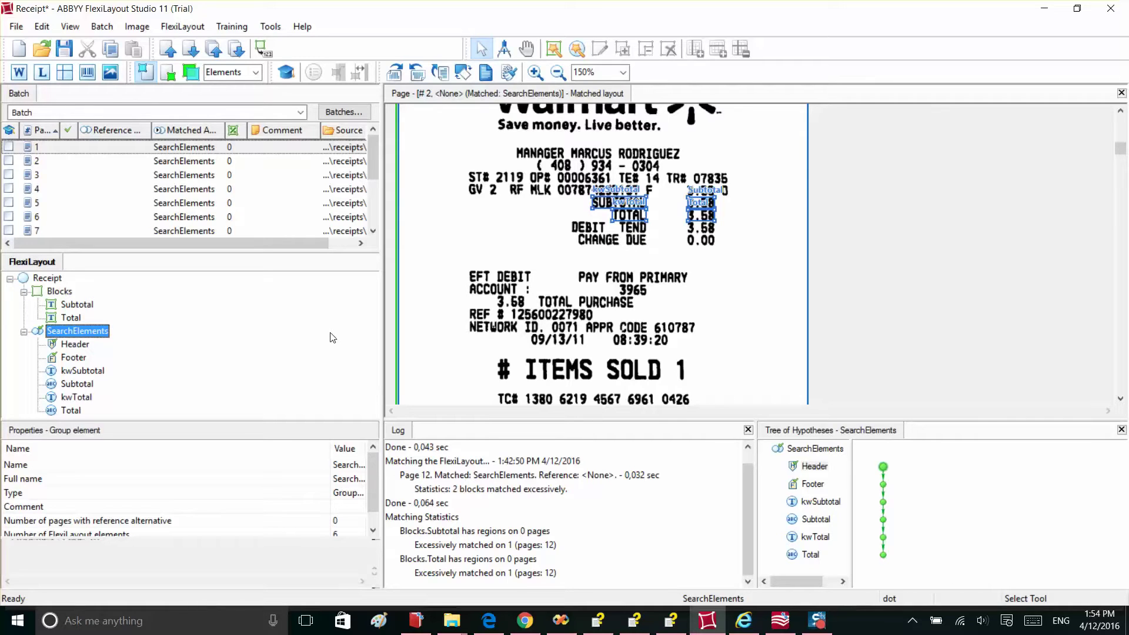
Add the BJS, Roch and TJM receipt images to the batch and show recognized-word boxes
click(16, 27)
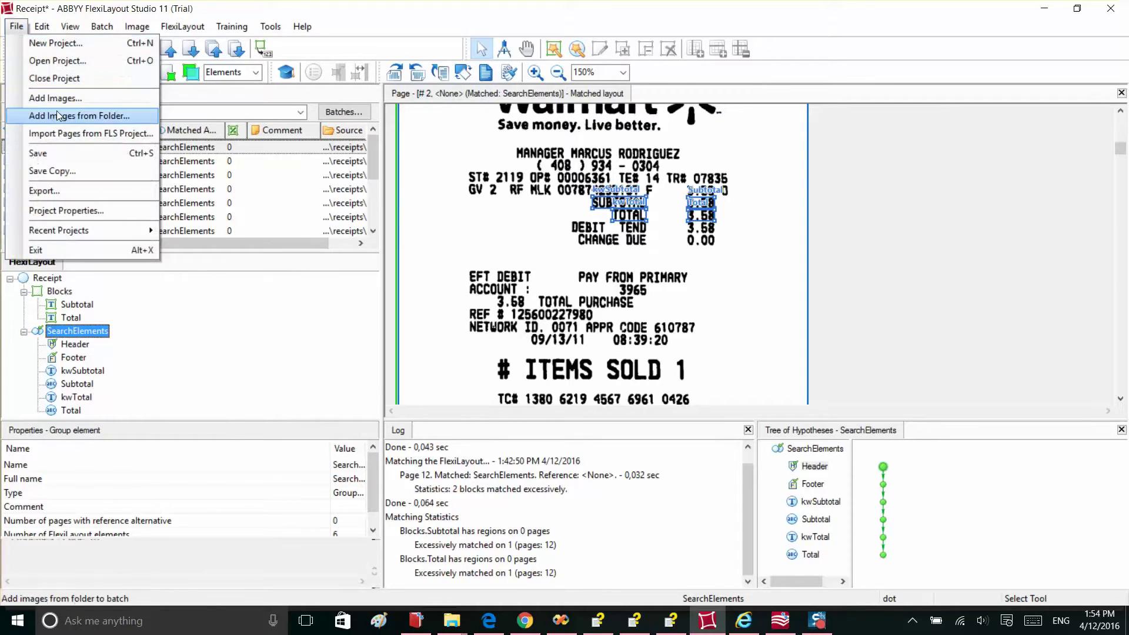
click(56, 98)
drag(420, 212, 432, 327)
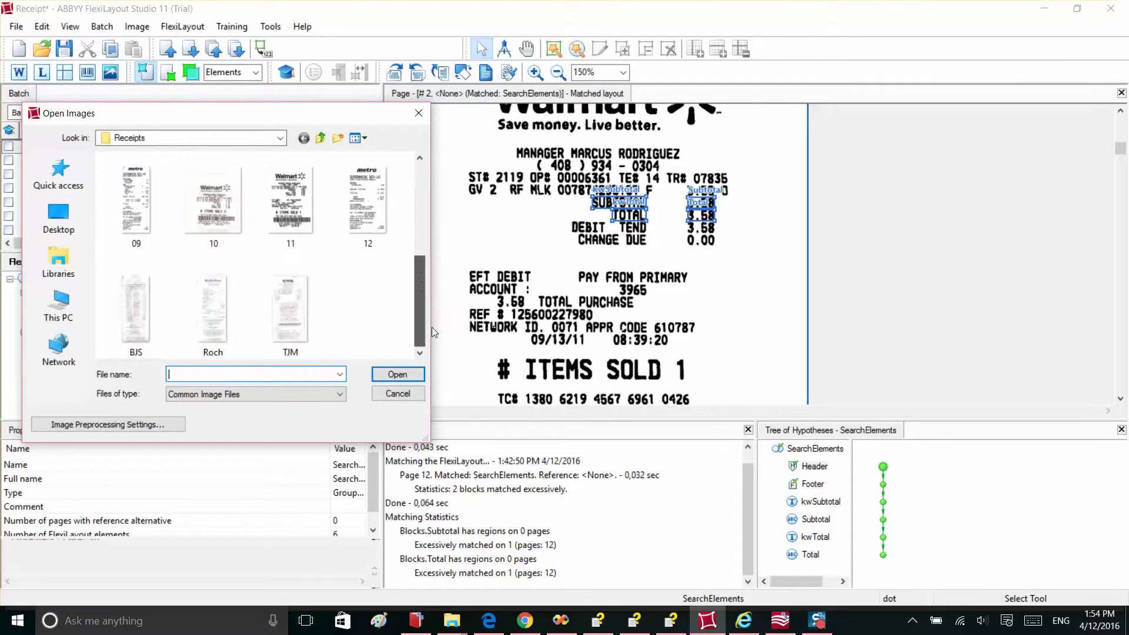
click(135, 308)
shift+click(290, 309)
click(394, 374)
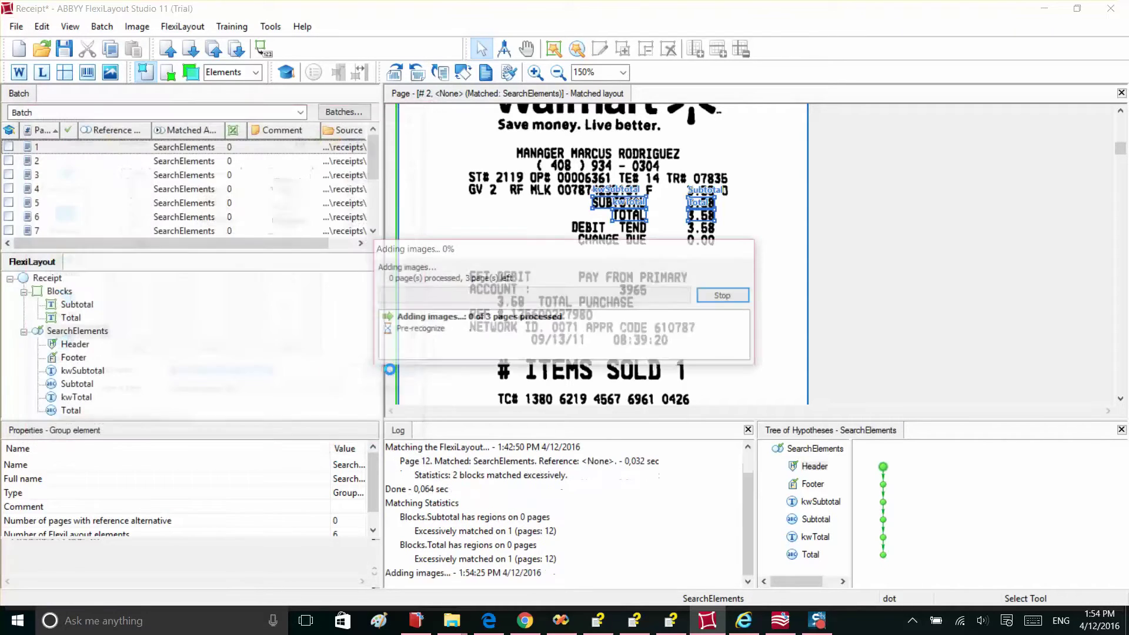
click(19, 72)
scroll(730, 291, down, 3)
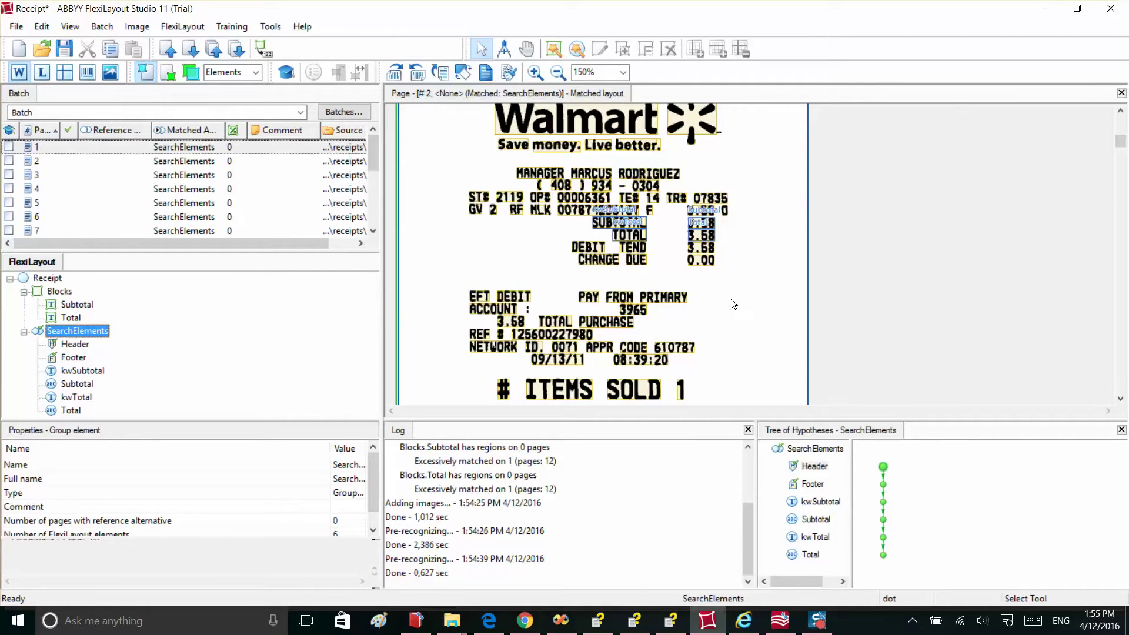
Inspect the kwTotal region, then review the Blocks, SearchElements and kwSubtotal properties in the tree
click(621, 233)
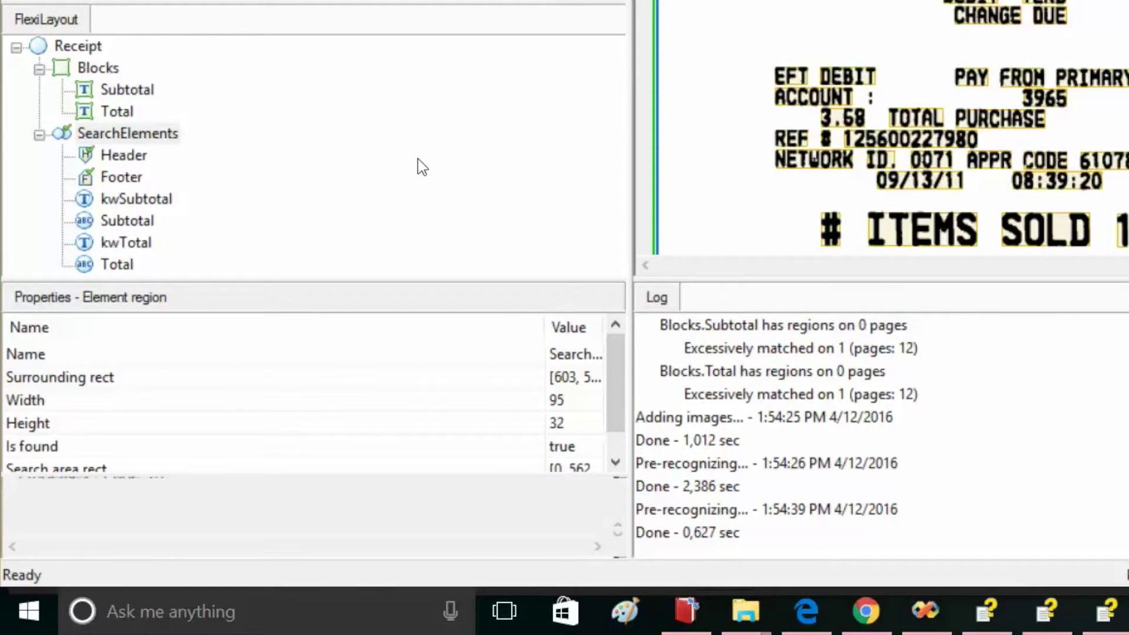
click(39, 136)
click(38, 136)
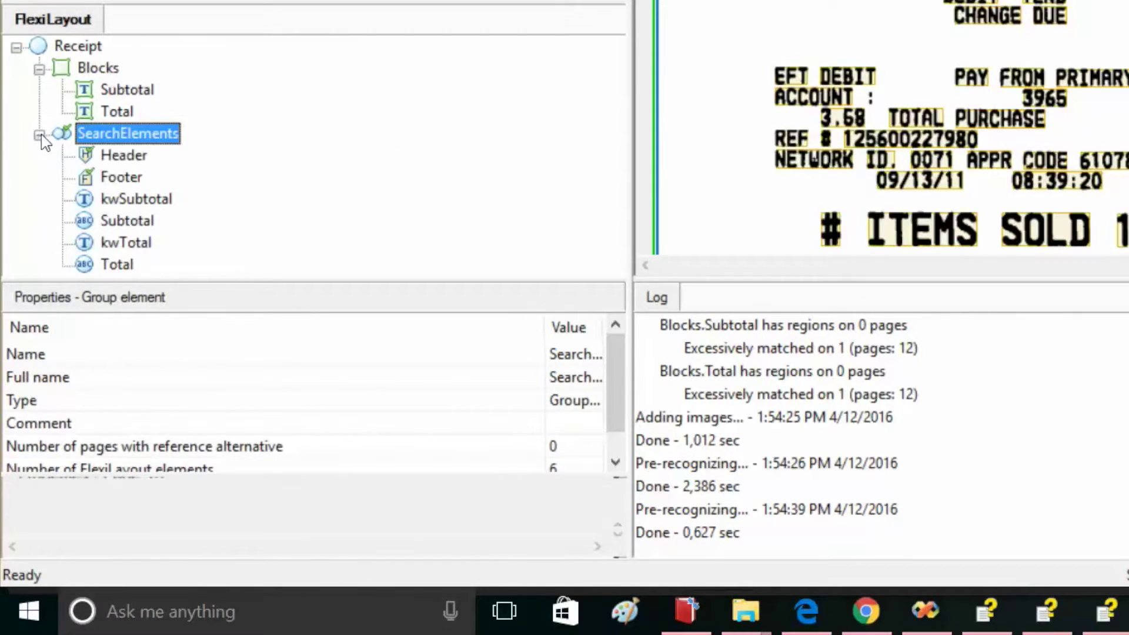
click(39, 70)
click(38, 70)
click(99, 68)
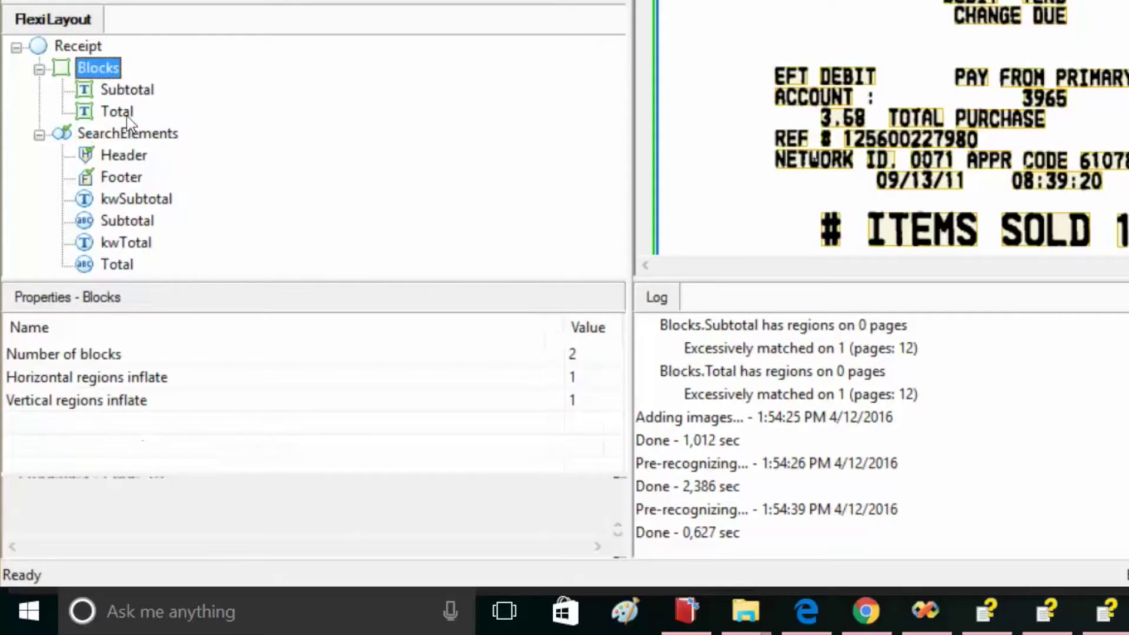
click(150, 142)
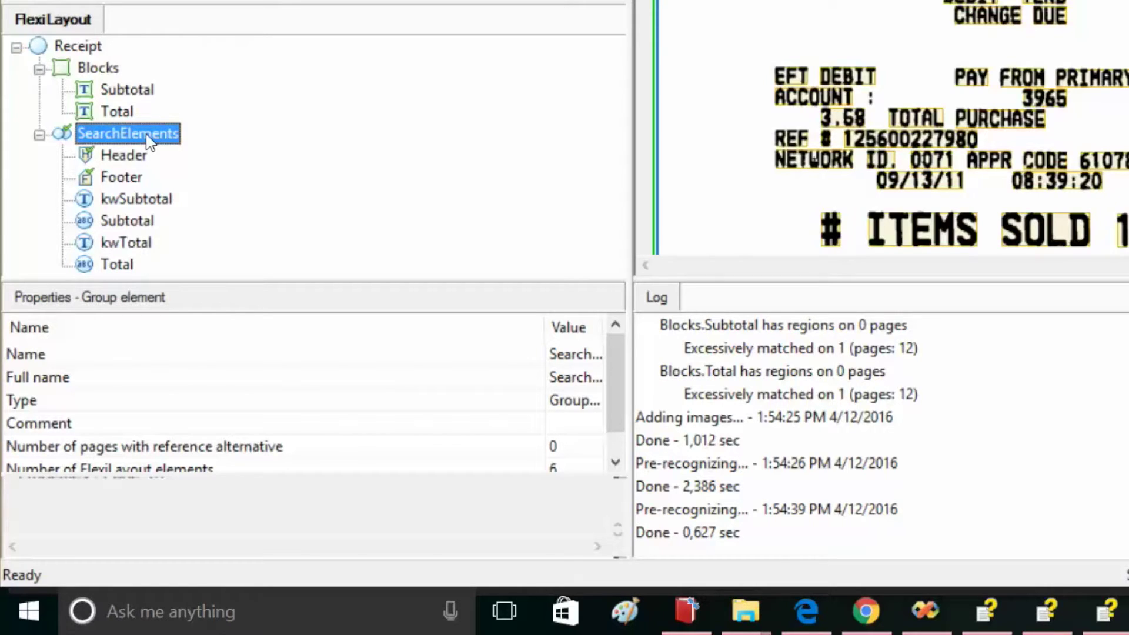
click(136, 199)
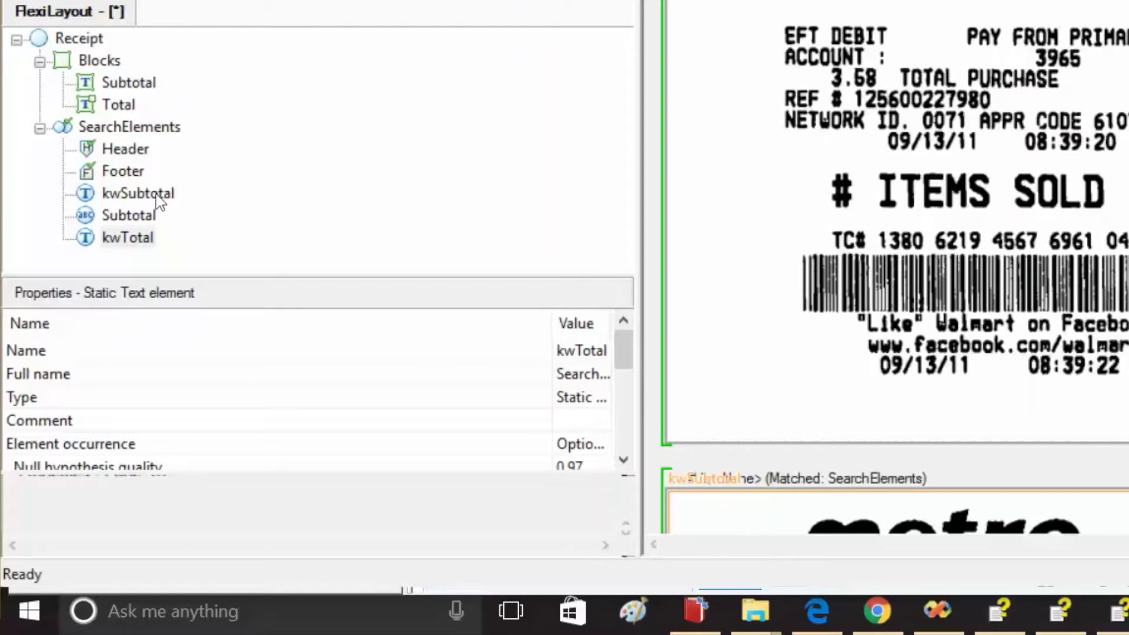
click(95, 375)
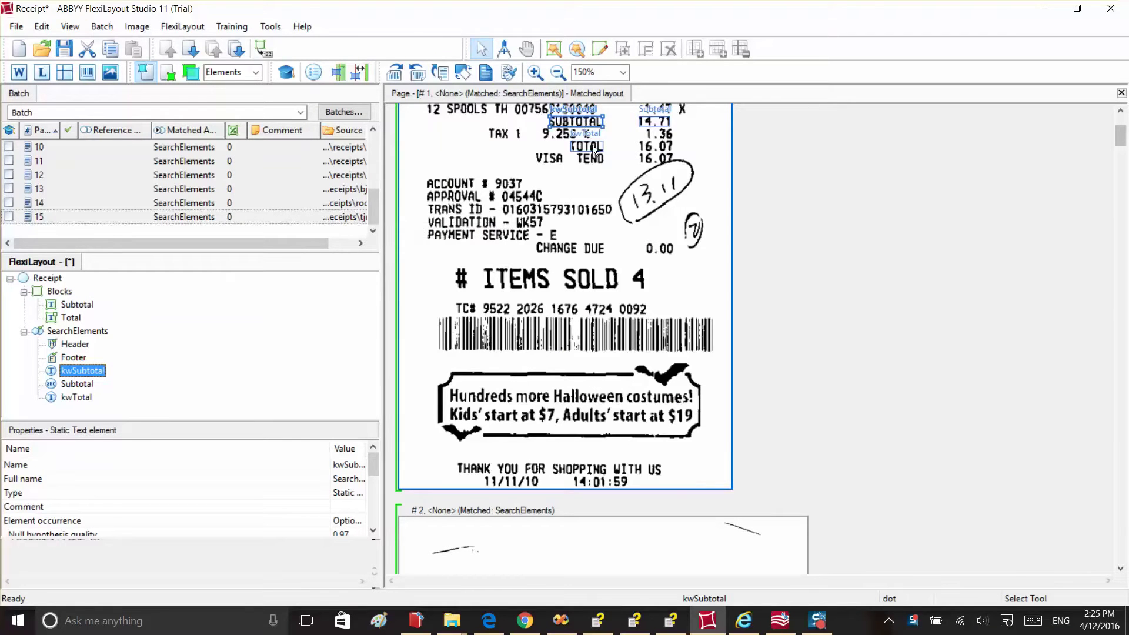
scroll(492, 226, down, 5)
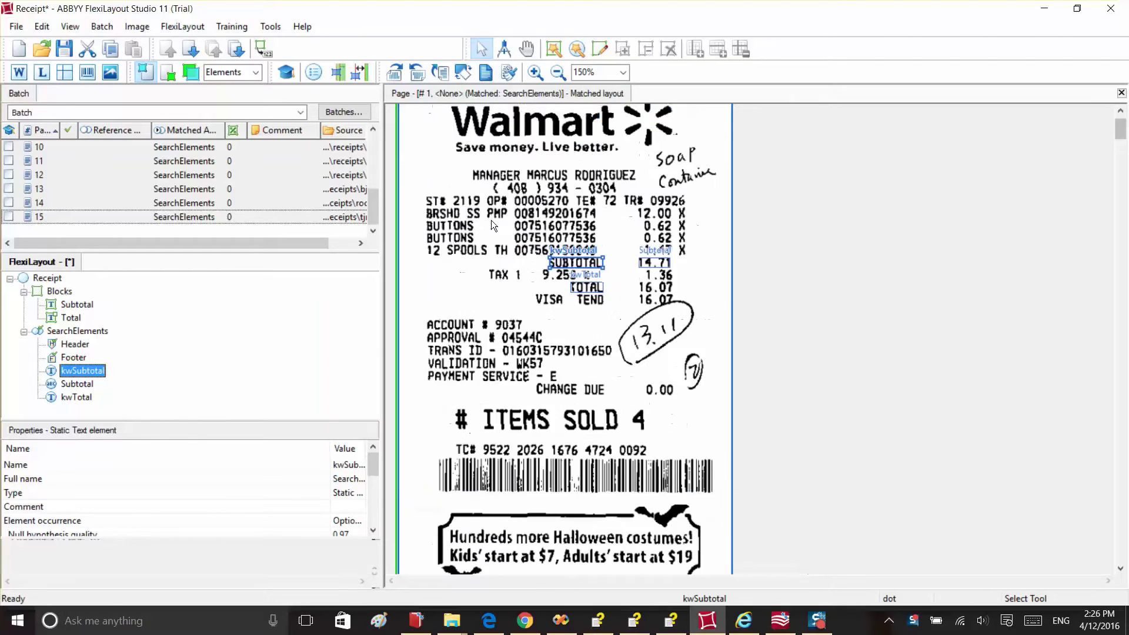
scroll(492, 224, down, 5)
scroll(548, 345, up, 5)
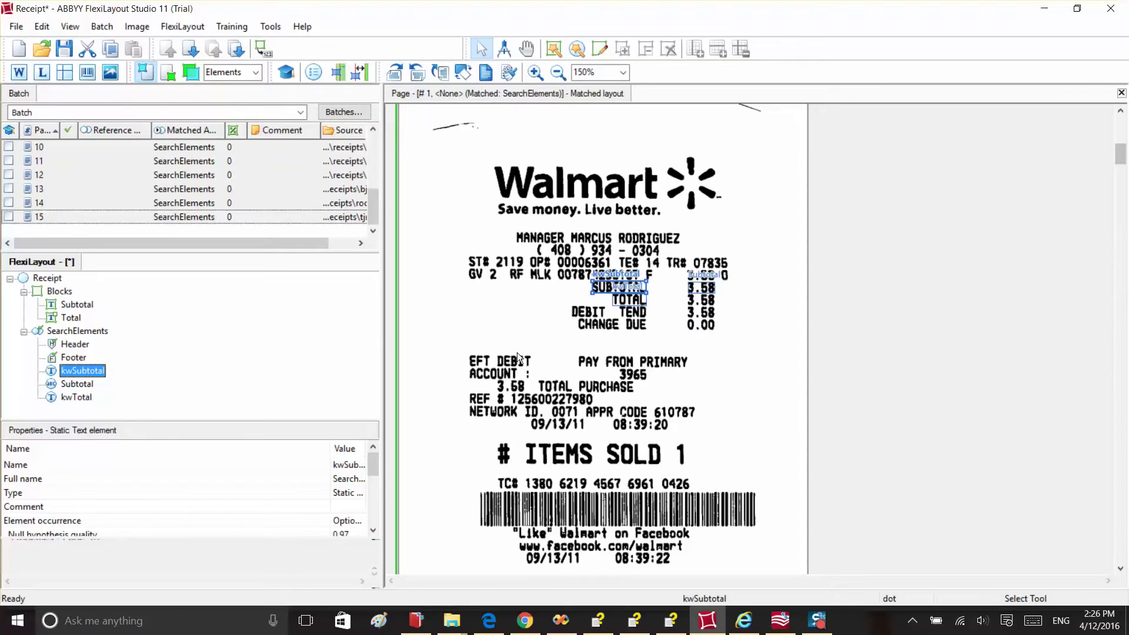
double_click(93, 373)
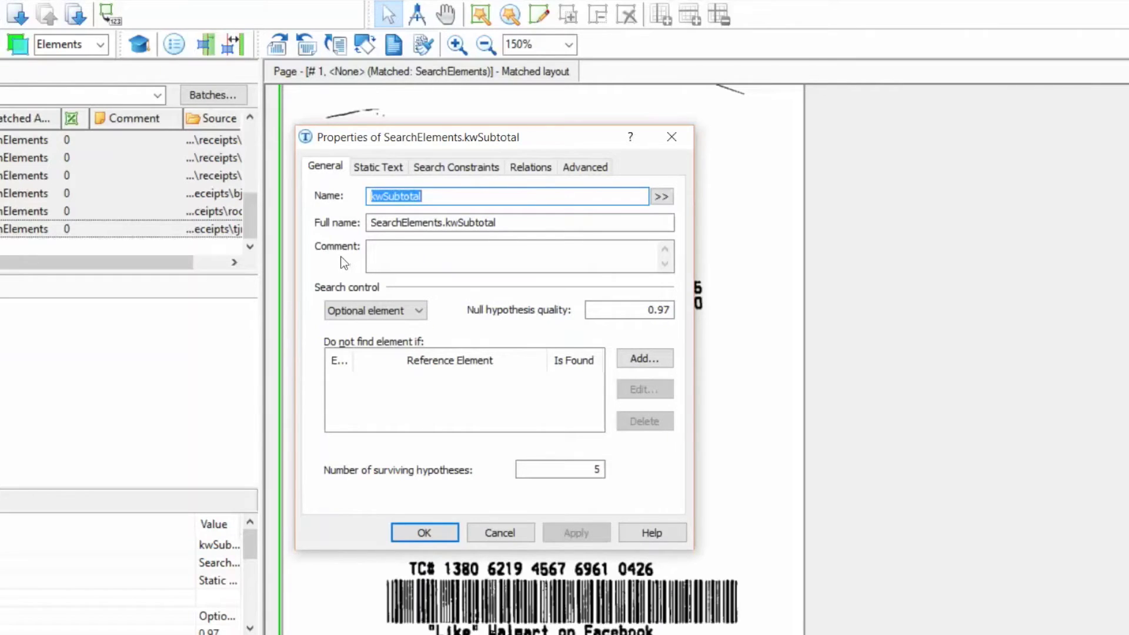
click(379, 167)
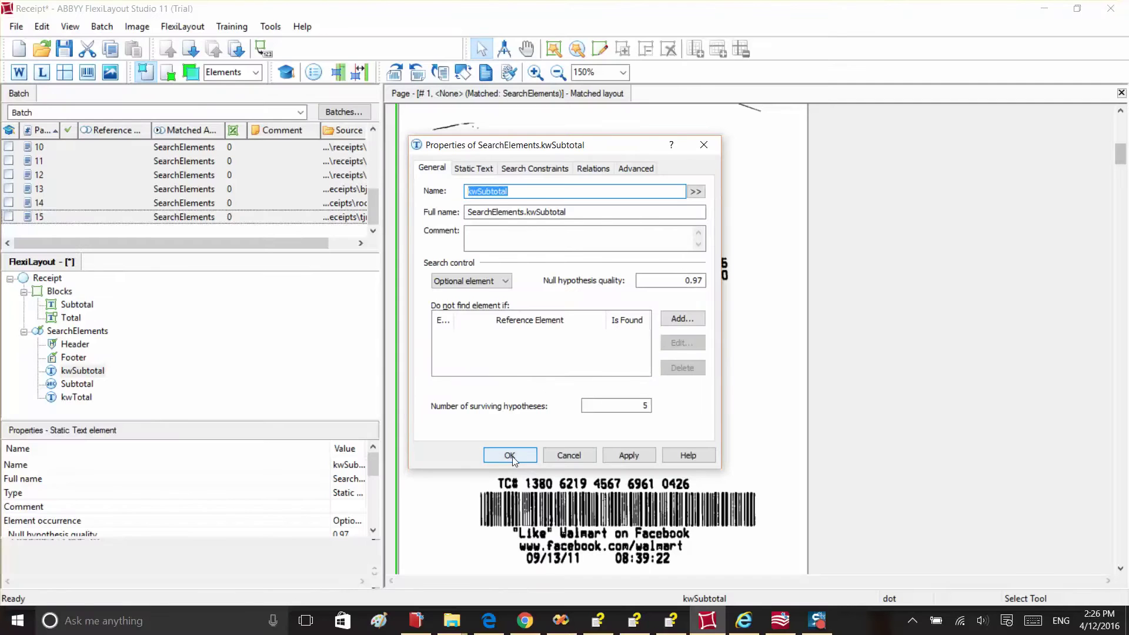
click(424, 533)
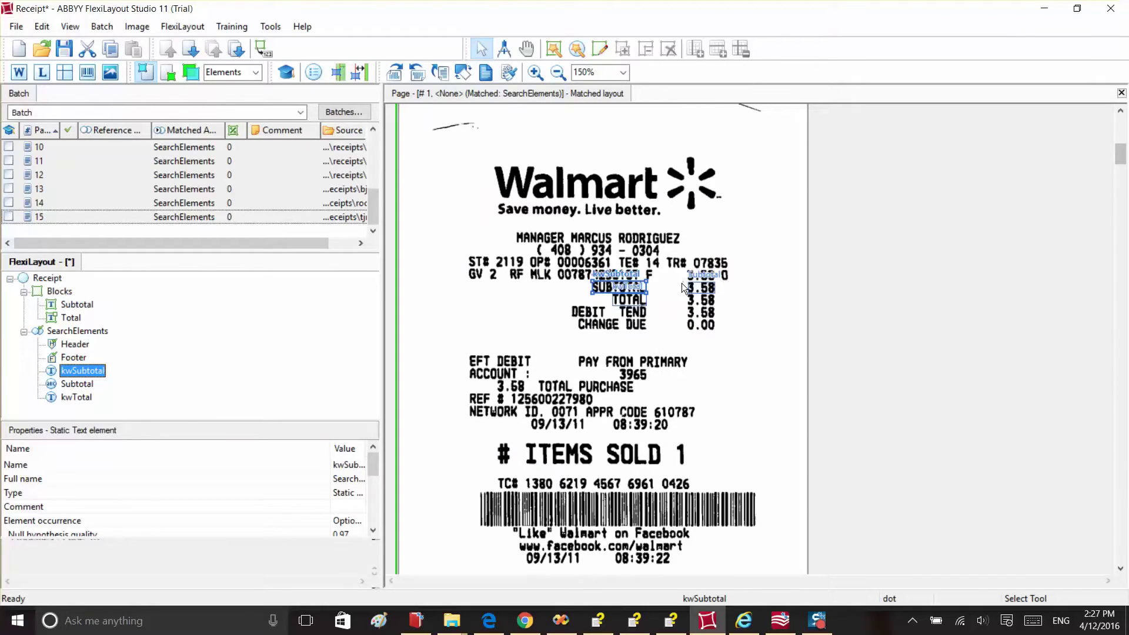
click(78, 385)
double_click(78, 385)
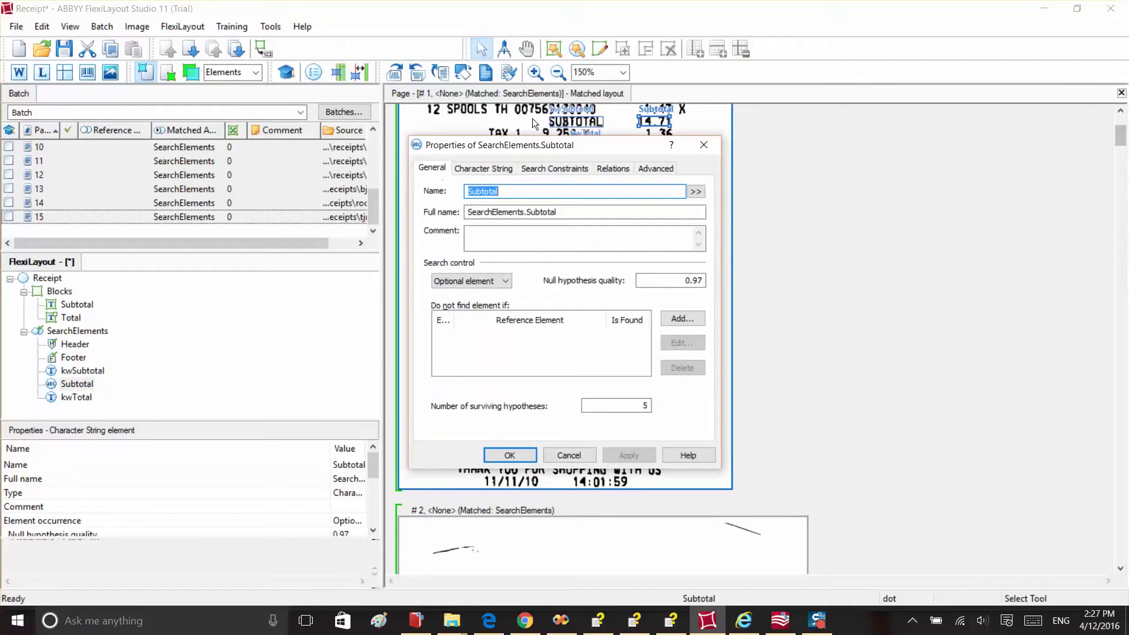
click(482, 171)
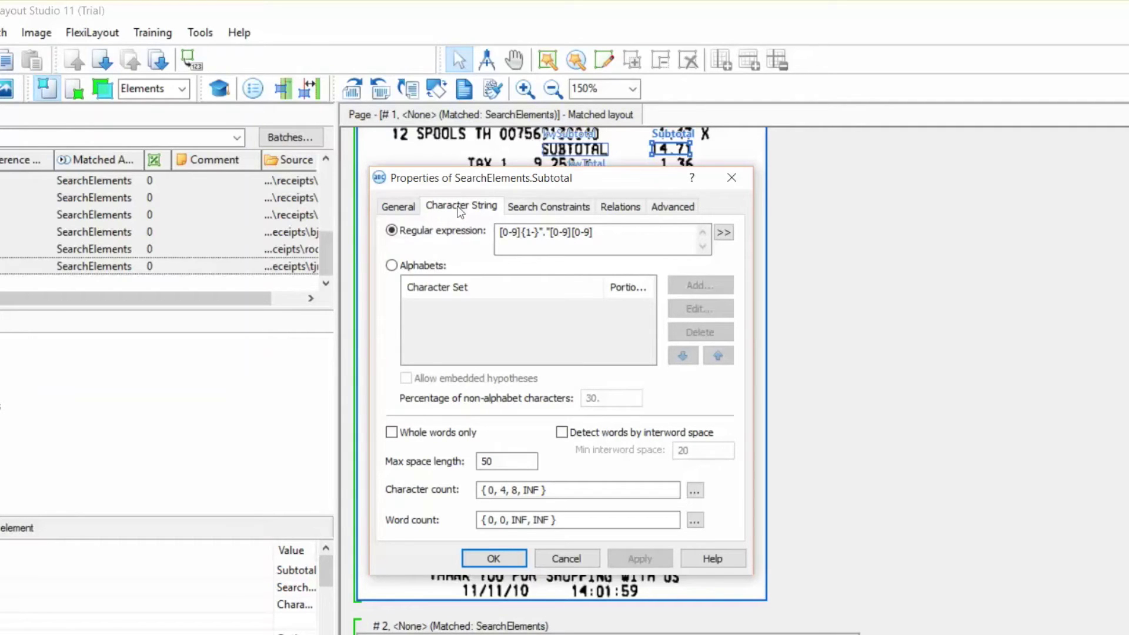
double_click(500, 490)
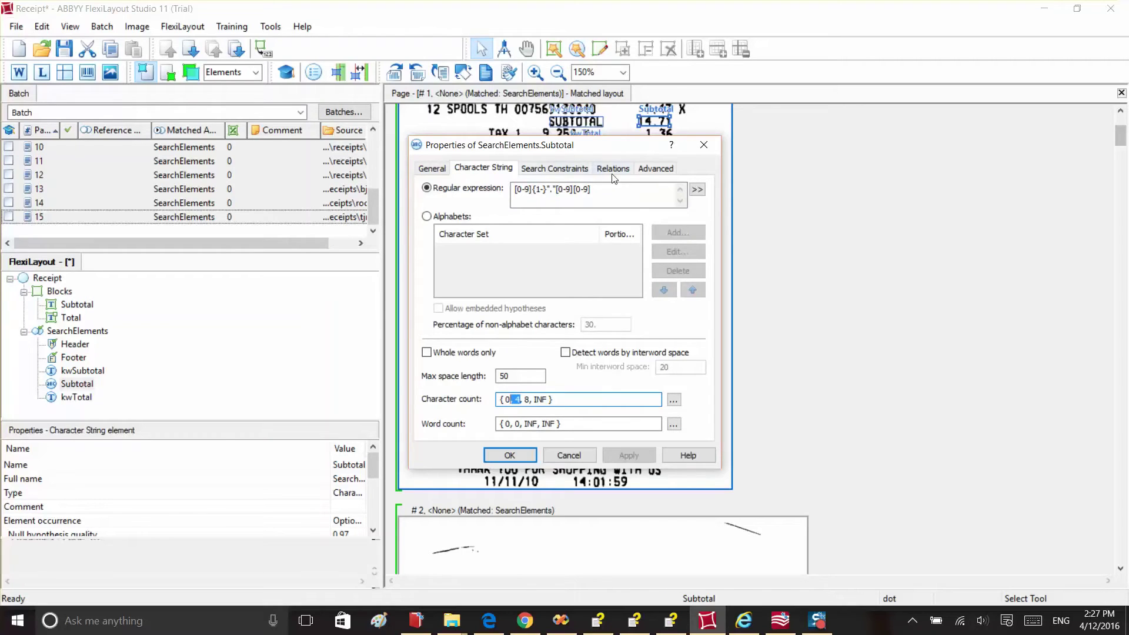
click(612, 170)
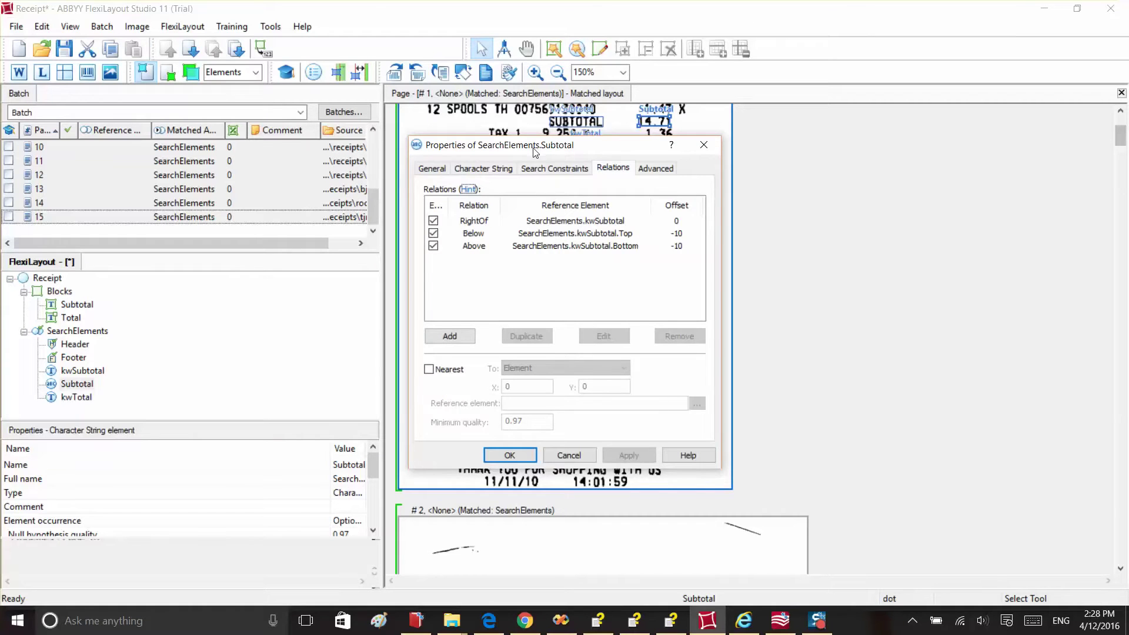
drag(425, 171, 832, 195)
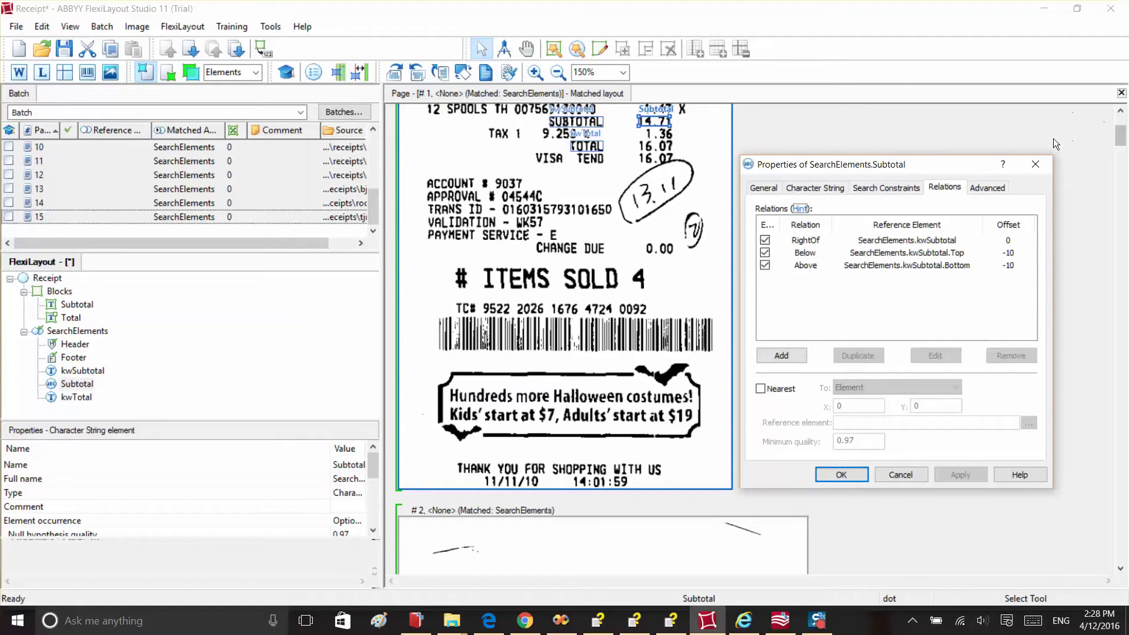
click(1036, 168)
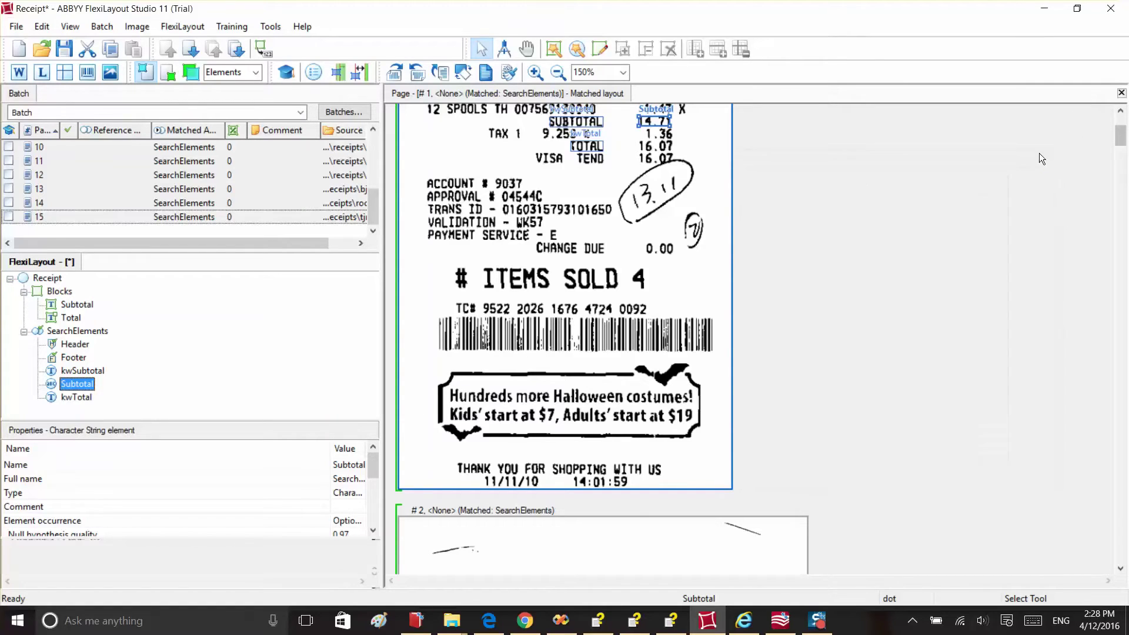
double_click(76, 397)
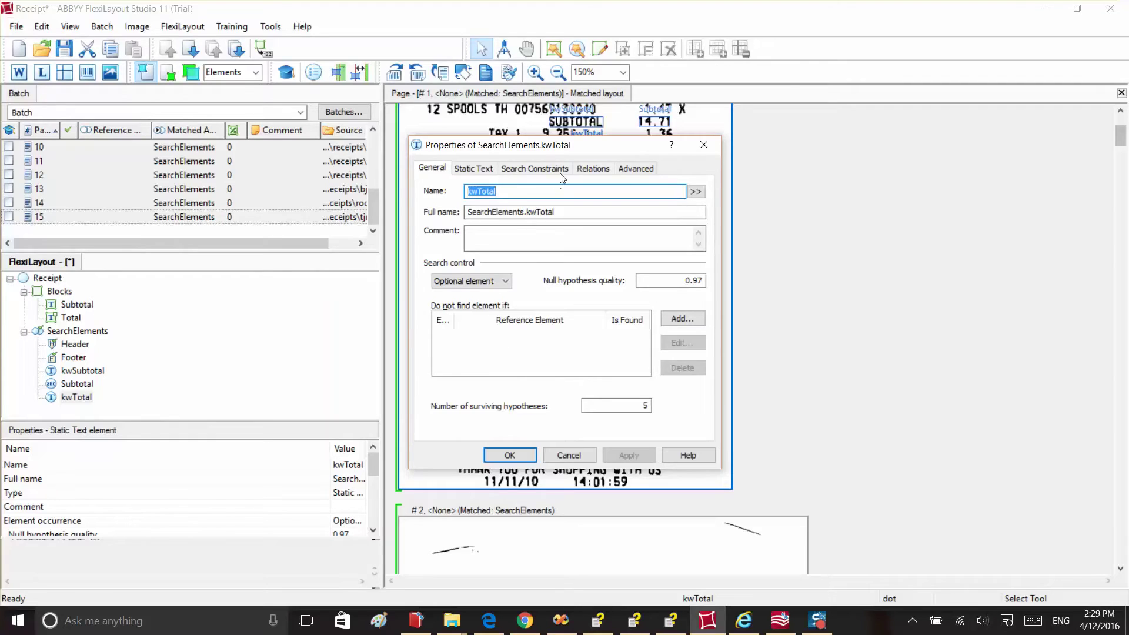
click(587, 169)
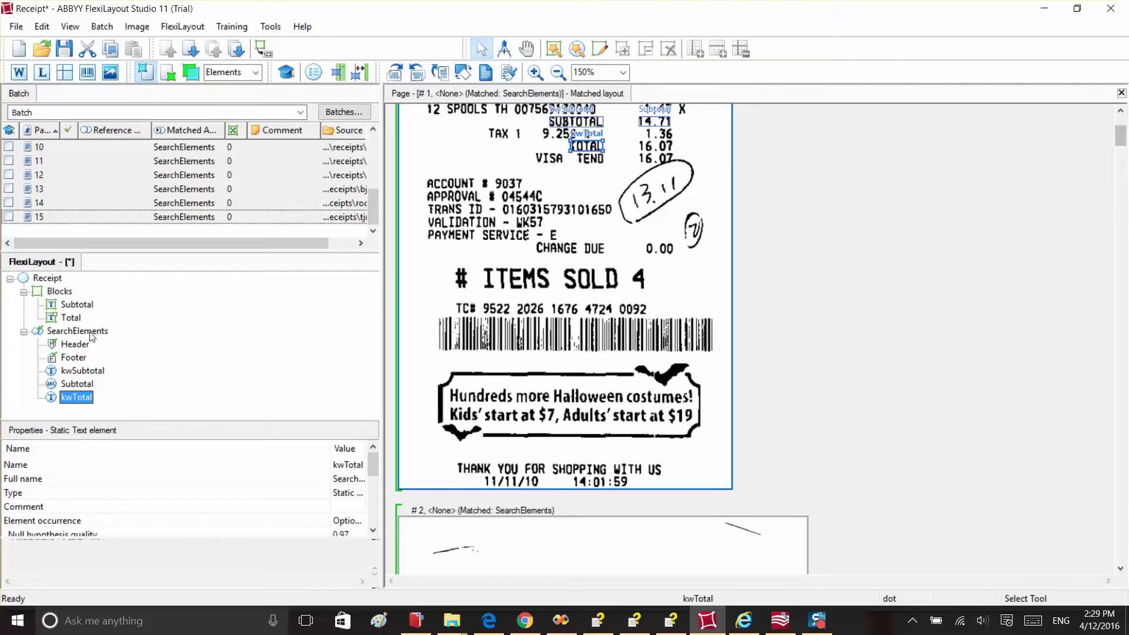
click(91, 333)
Add a Character String element to SearchElements matching the regex [0-9]{-1}"."[0-9]{2}
right_click(91, 333)
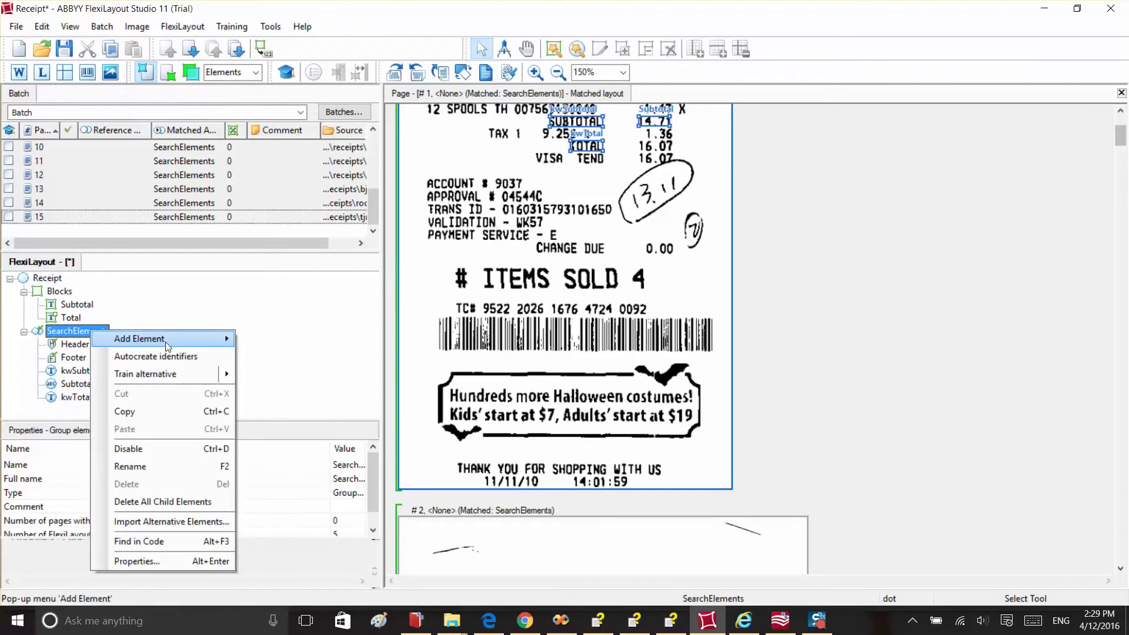
mouse_move(190, 342)
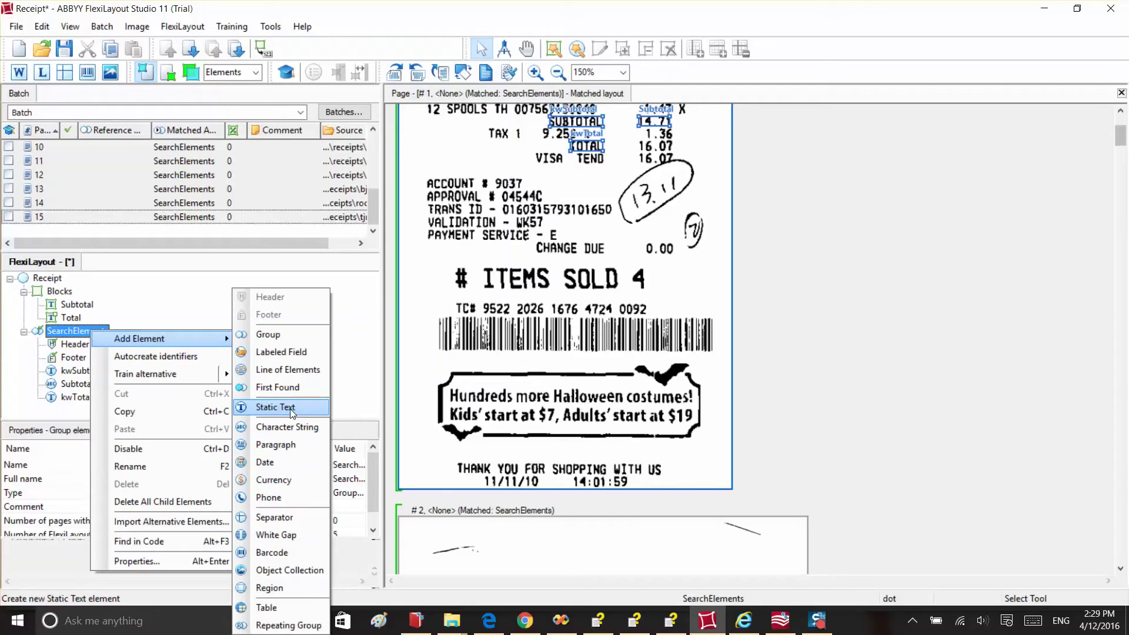
click(300, 429)
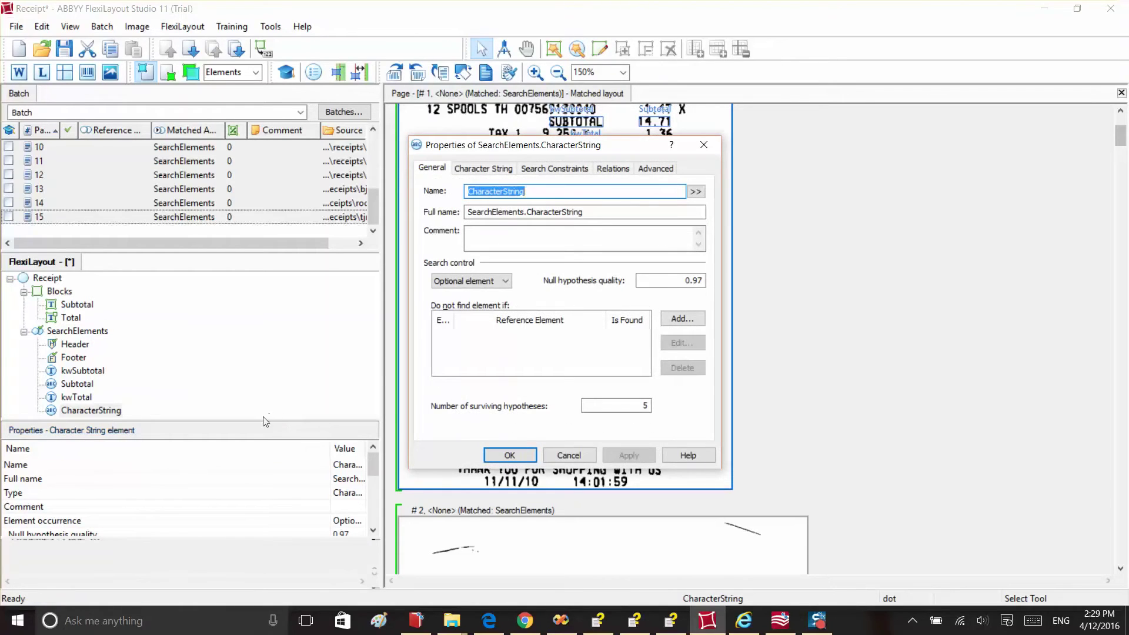
click(533, 191)
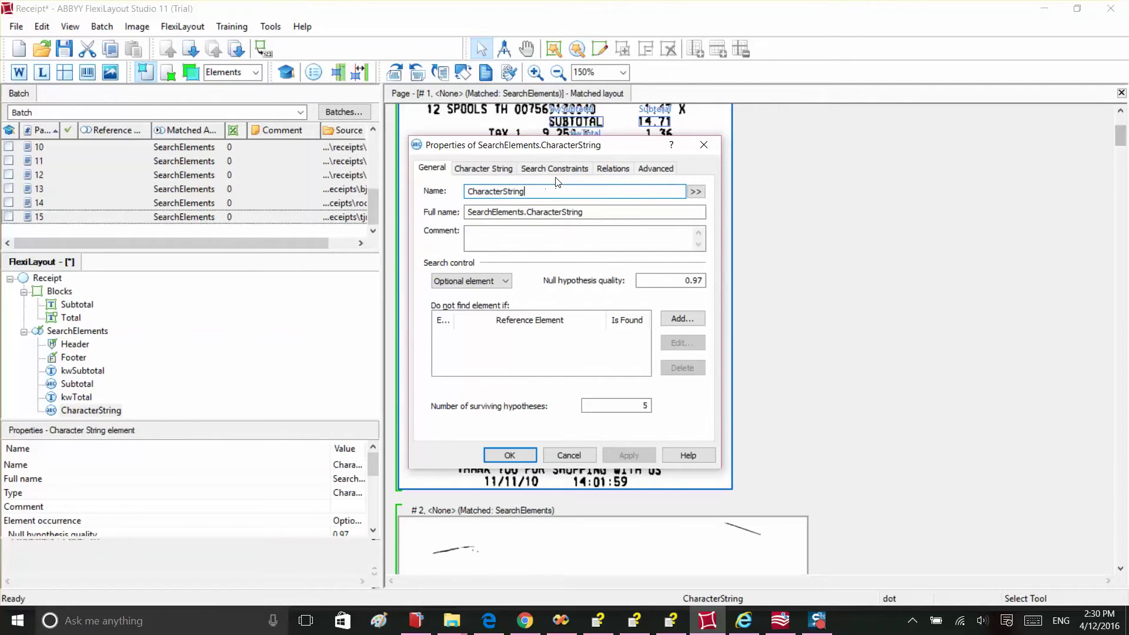
click(503, 169)
click(551, 196)
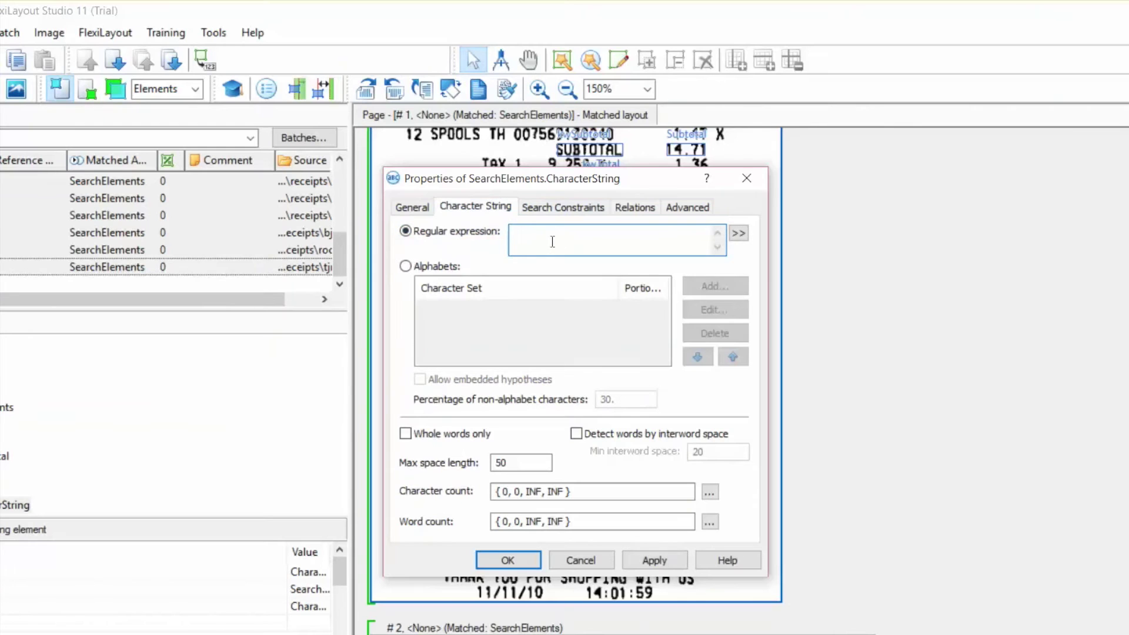
text([0-9]{-1}"."[0-9]{2}2)
Set the element's character count to { 0, 4, INF }
click(520, 491)
key(BackSpace)
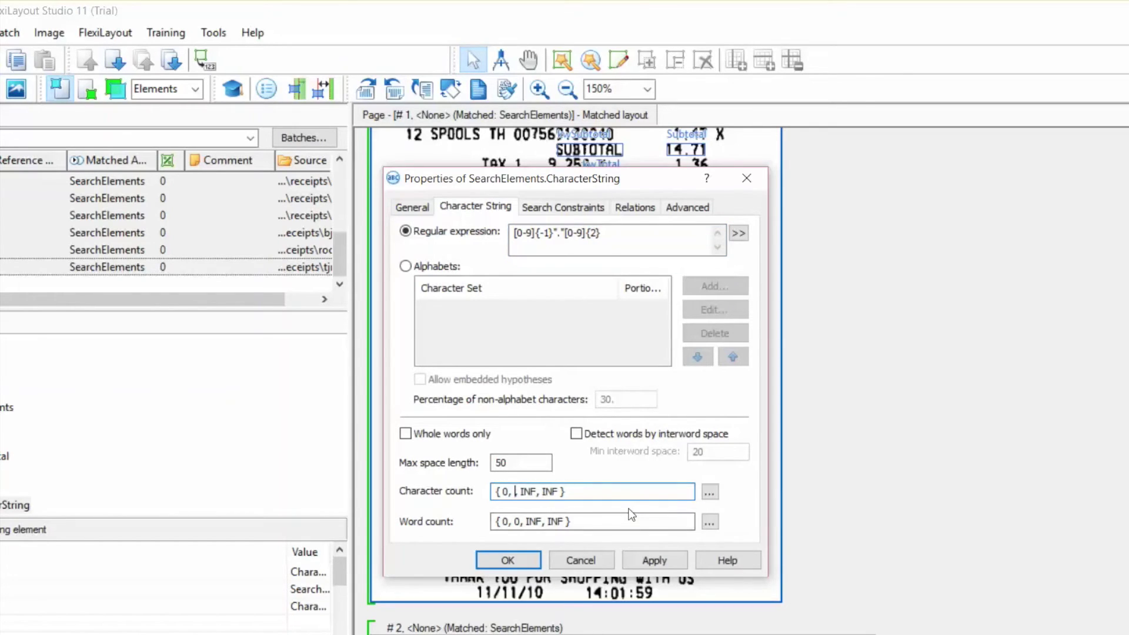
text(4)
key(Right)
key(Right)
key(Delete)
key(Delete)
key(Delete)
key(Delete)
key(Delete)
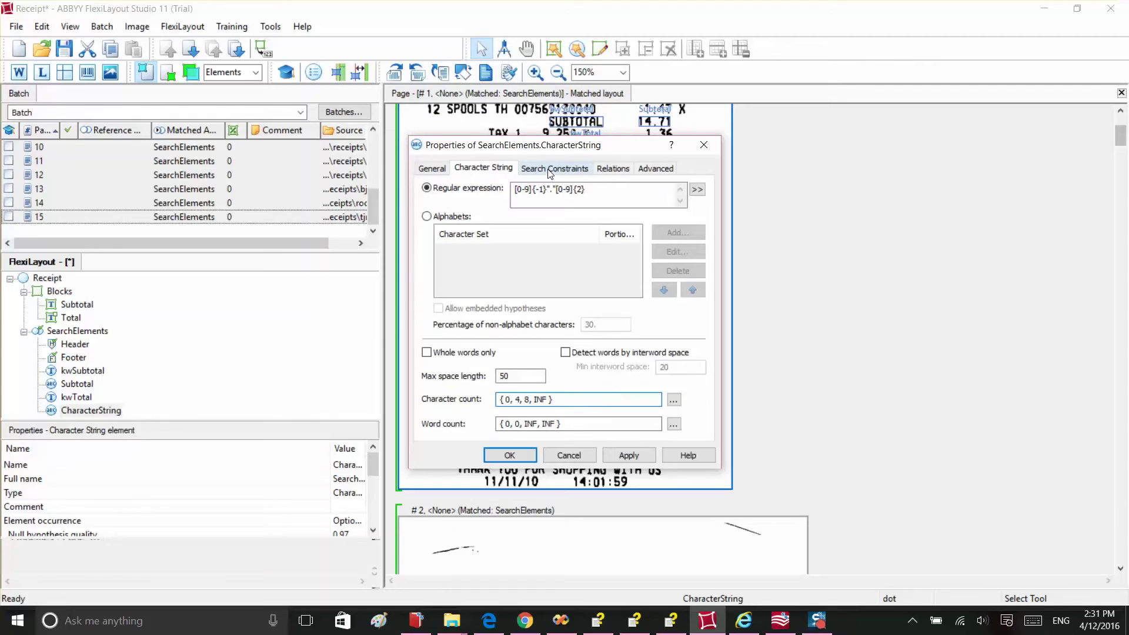
click(555, 208)
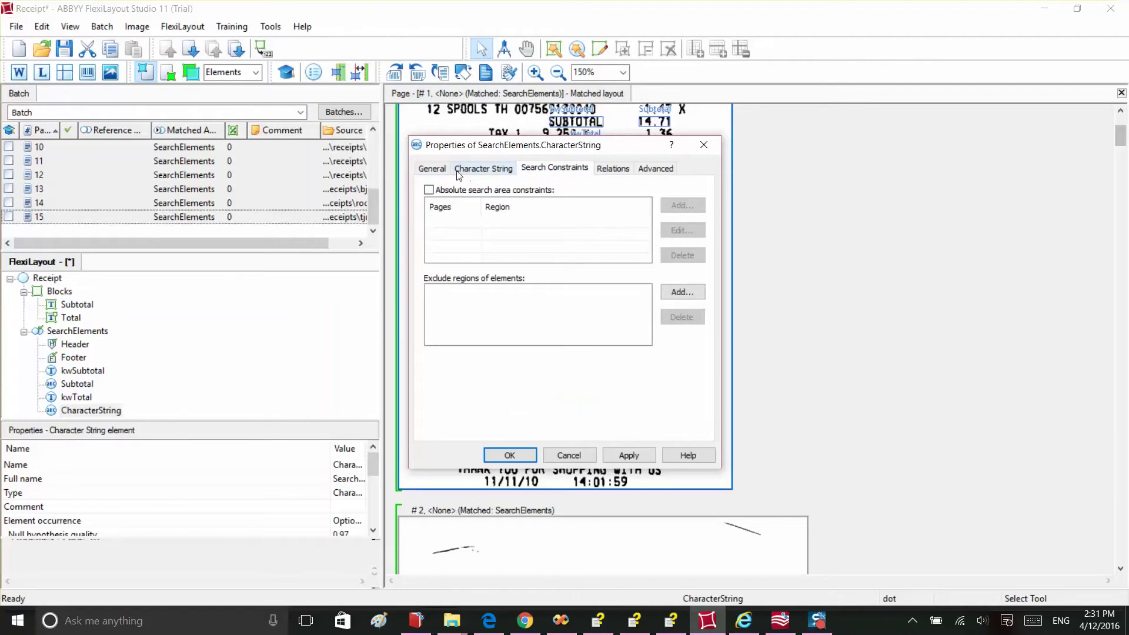
Add a relation placing the element Below kwTotal's Top boundary with offset -10
key(ctrl+Tab)
click(448, 333)
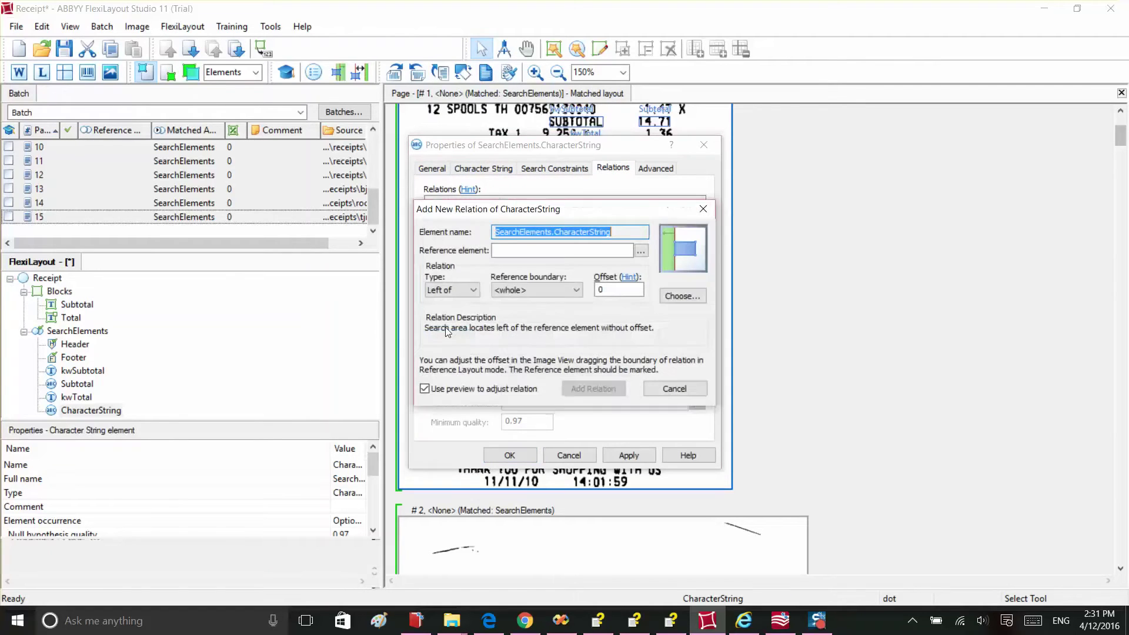
click(478, 288)
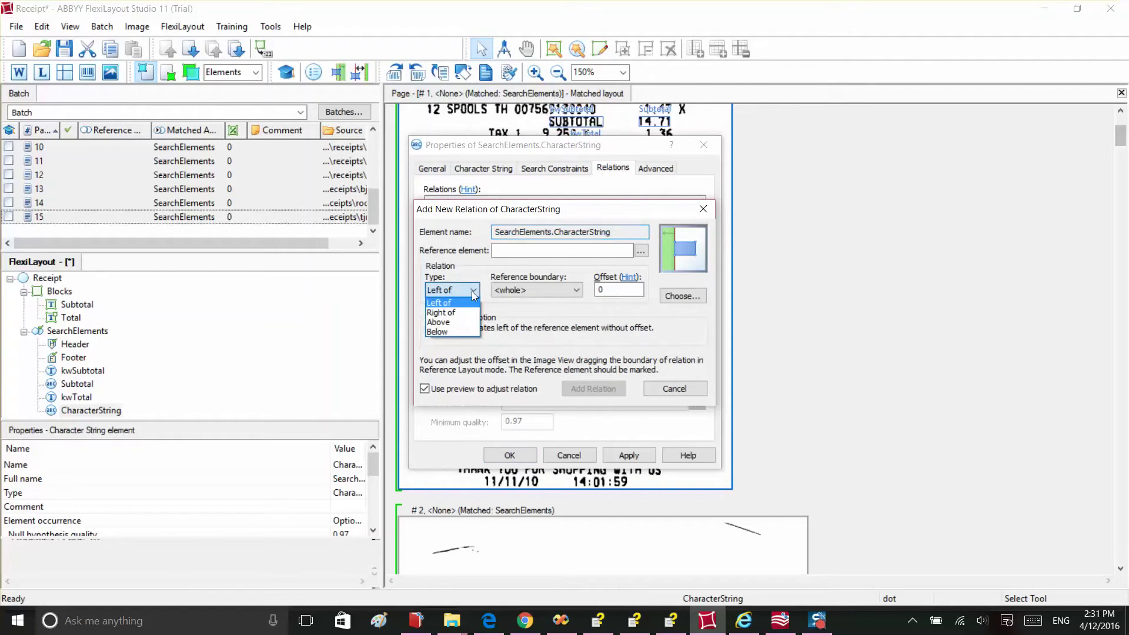
click(441, 313)
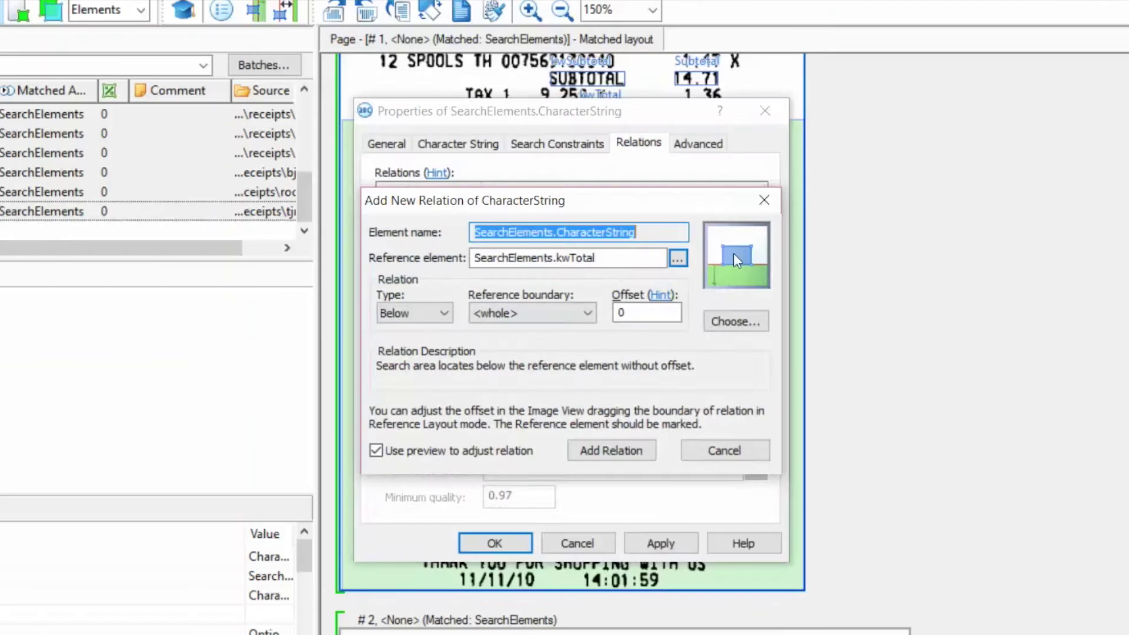
click(733, 253)
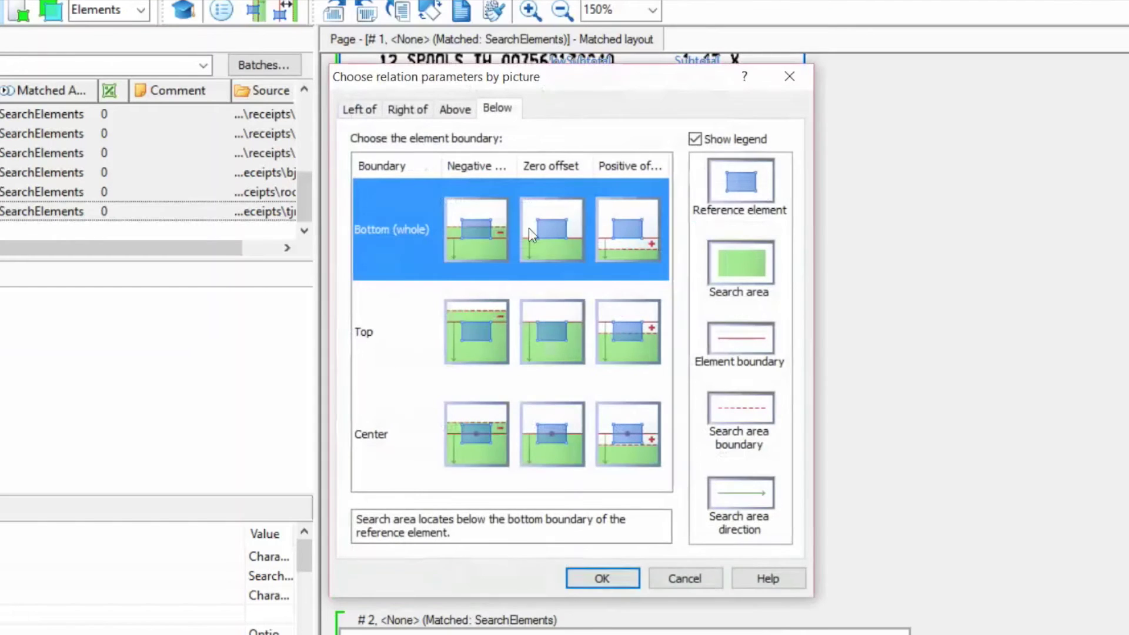
click(470, 331)
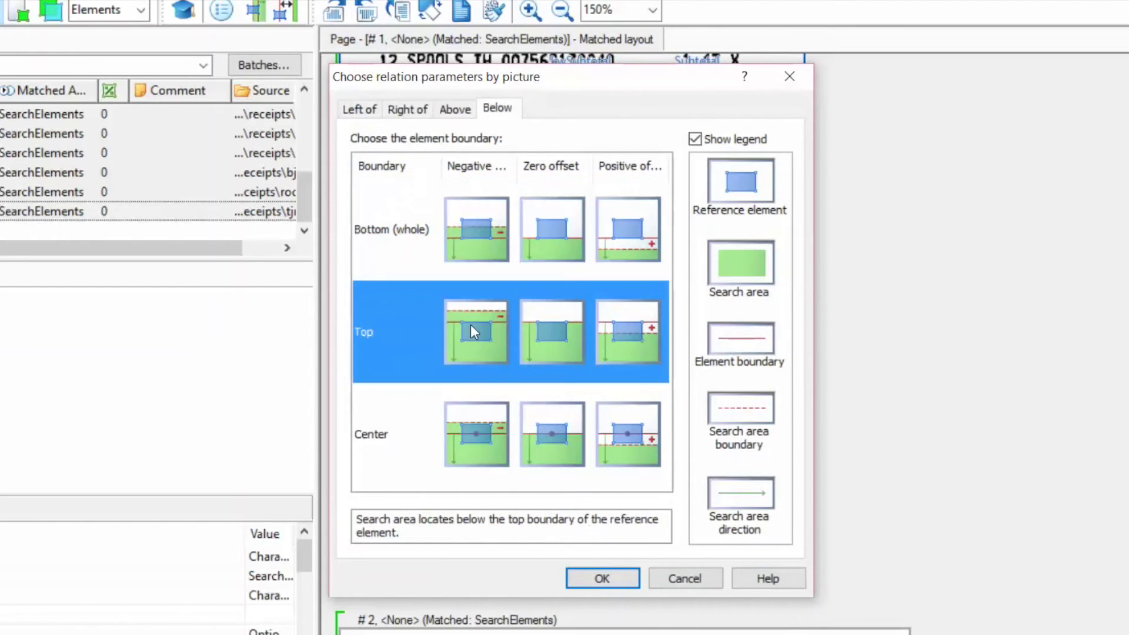
click(602, 578)
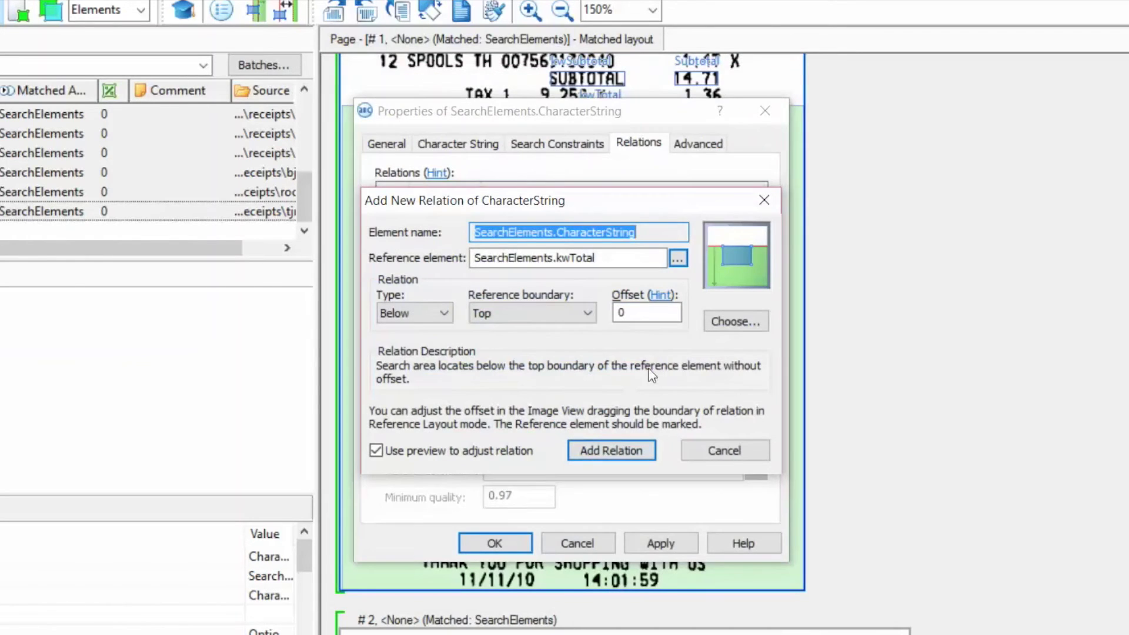
double_click(618, 313)
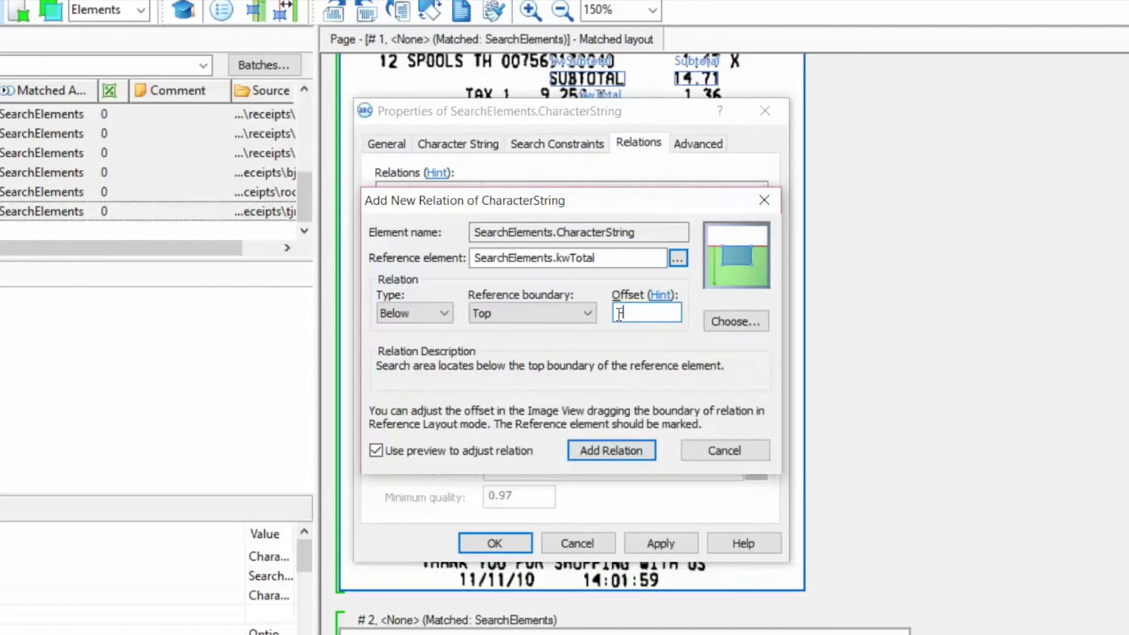
text(-10)
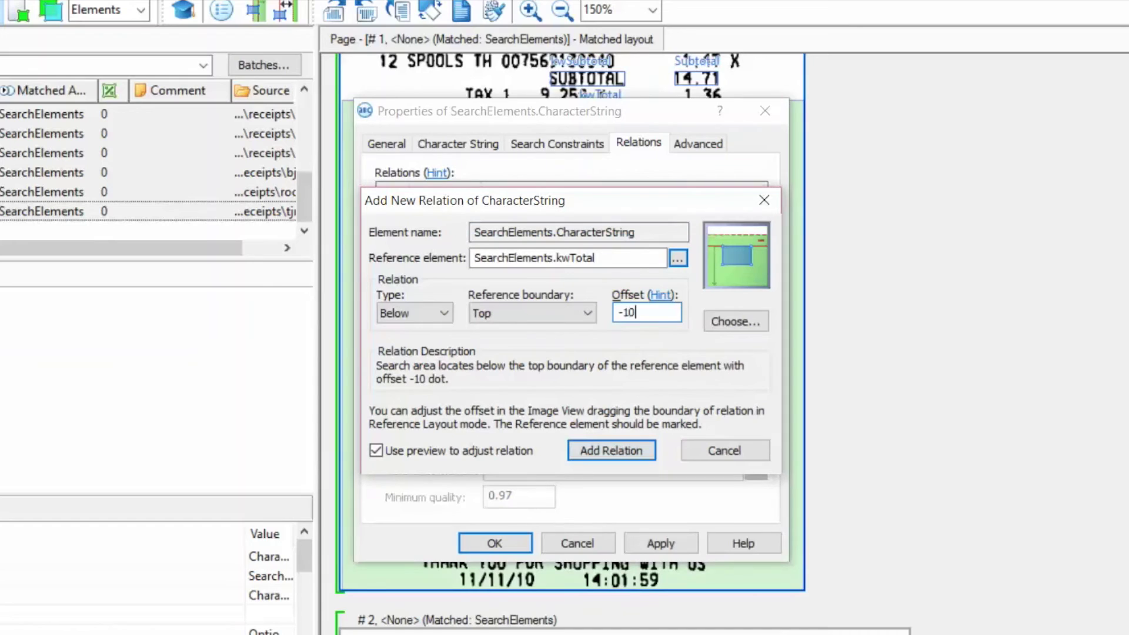
click(619, 451)
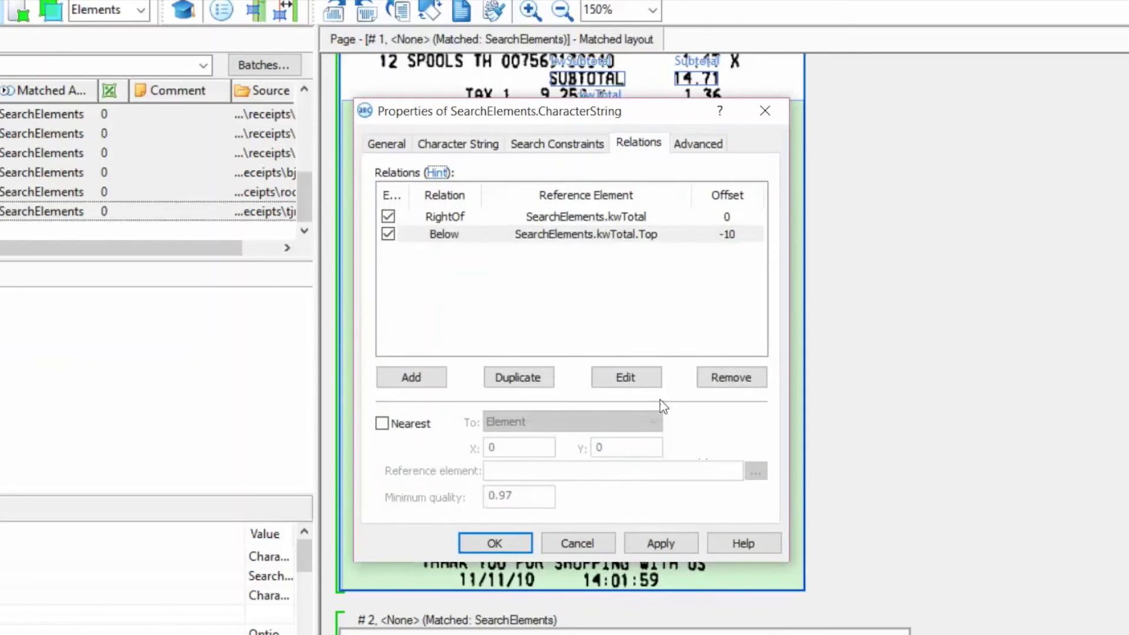
click(502, 306)
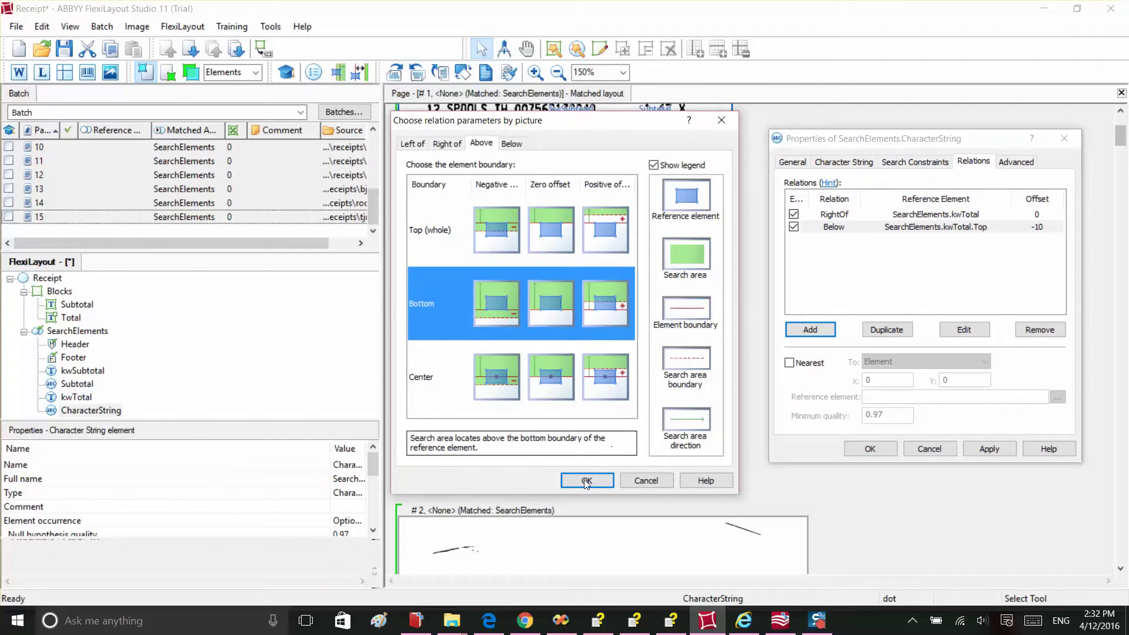
Match the FlexiLayout against all 15 batch pages and review the results
click(586, 481)
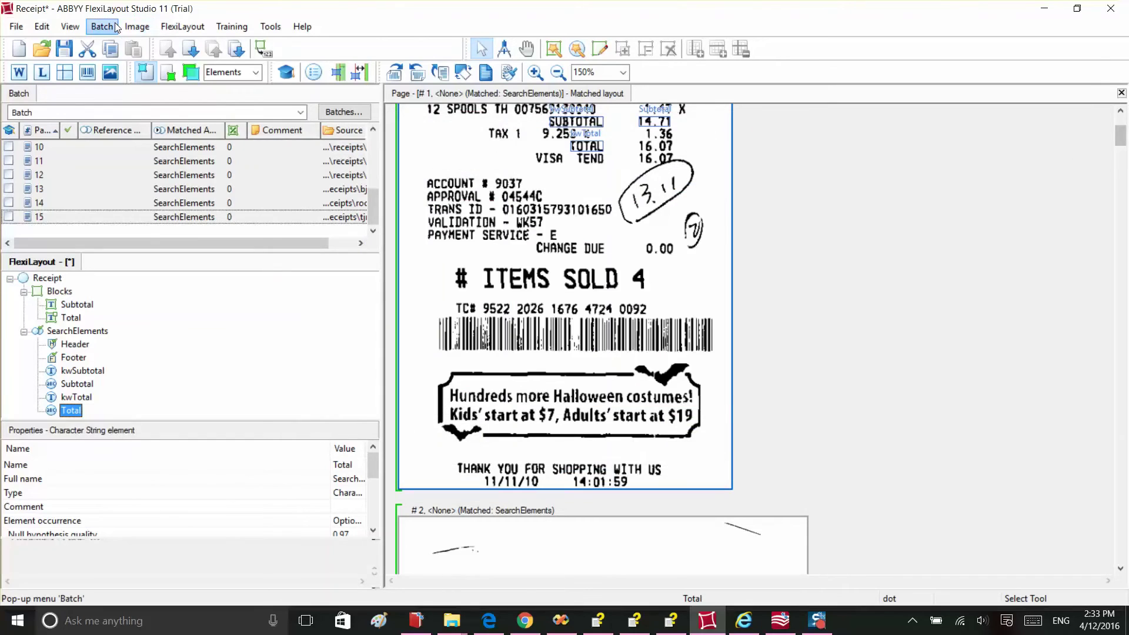
click(103, 26)
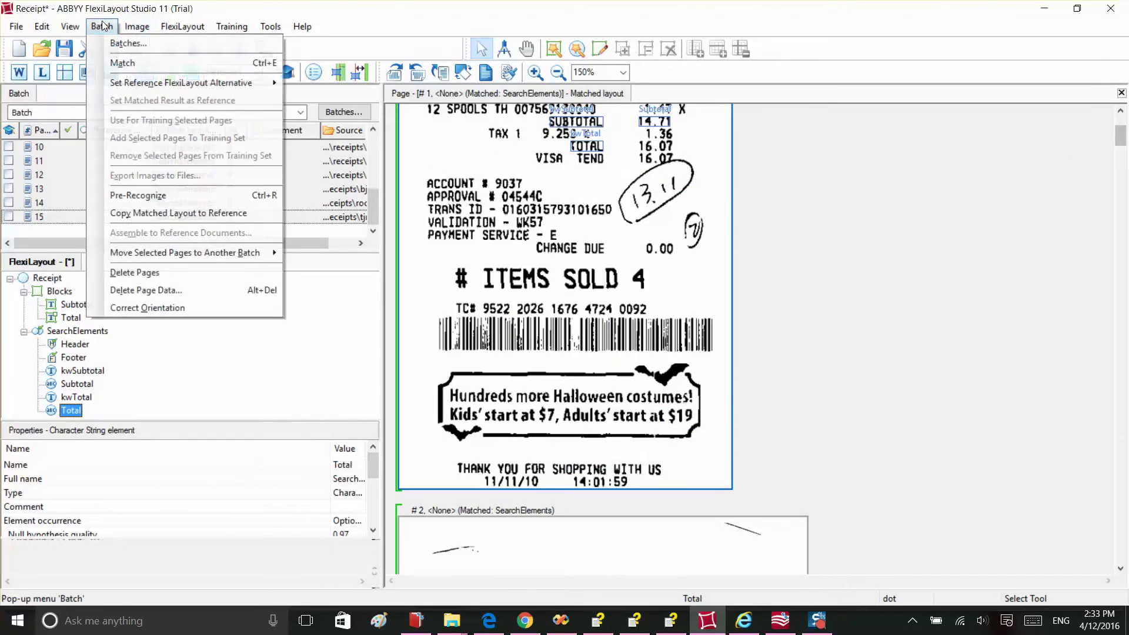
click(135, 62)
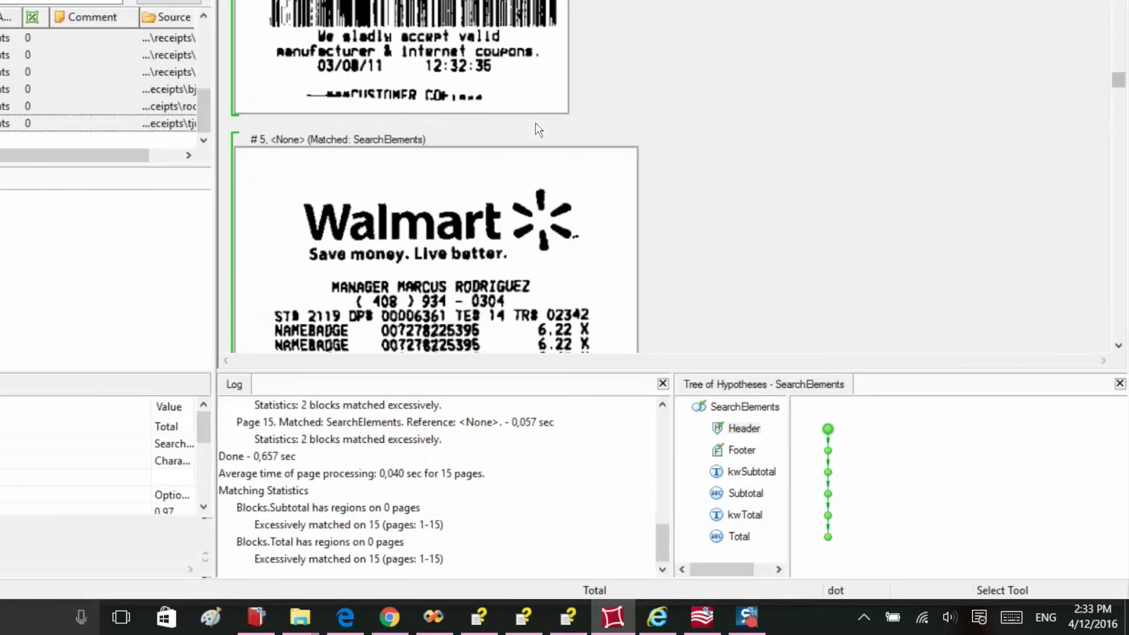
scroll(646, 218, down, 5)
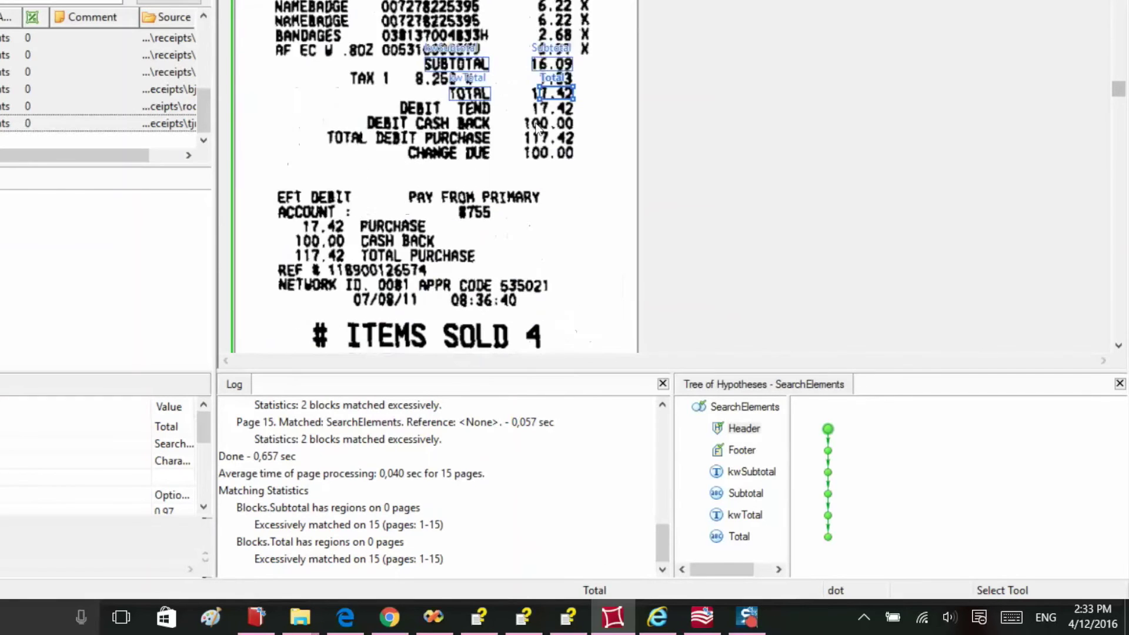
scroll(537, 125, up, 2)
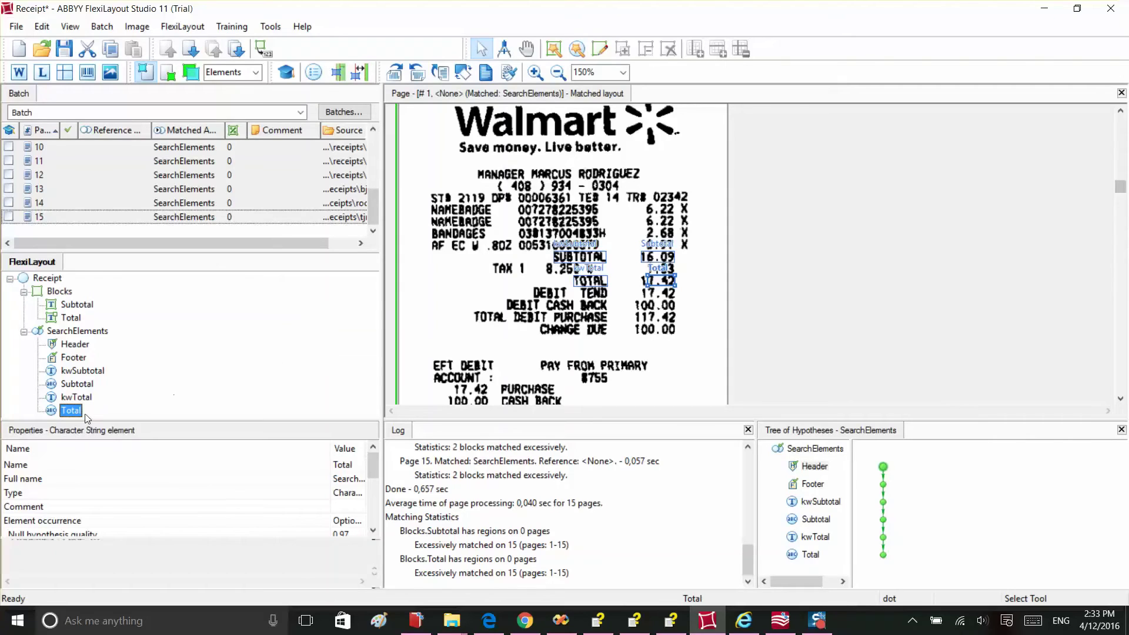
right_click(86, 417)
Change the Total regex repeat count from {-1} to {1-} and rematch all pages
click(171, 403)
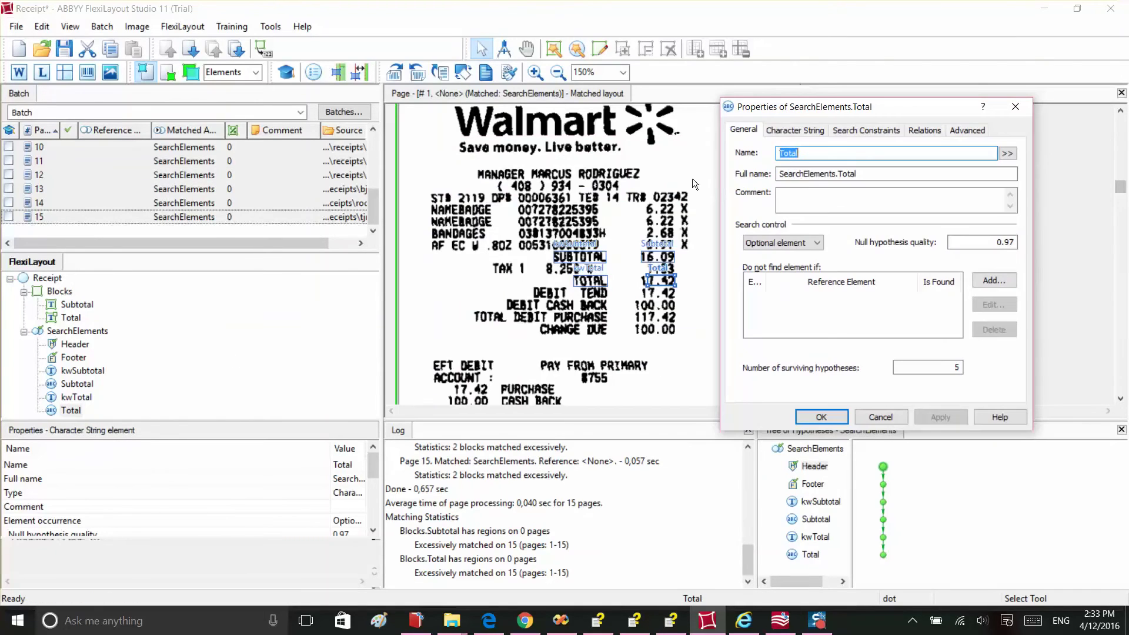
click(798, 130)
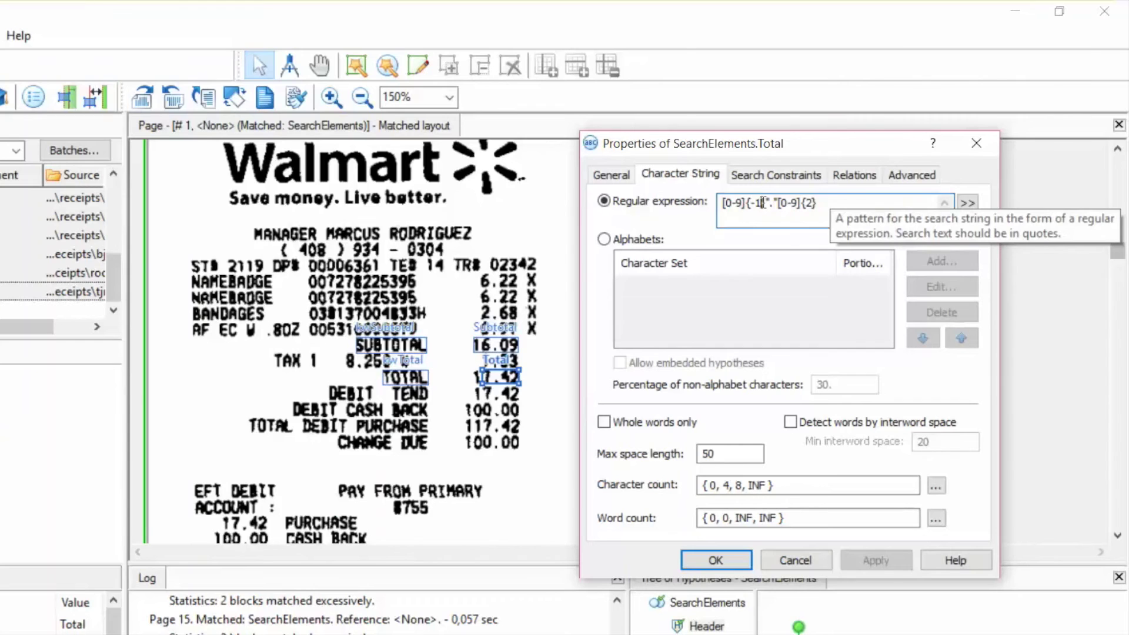
double_click(852, 151)
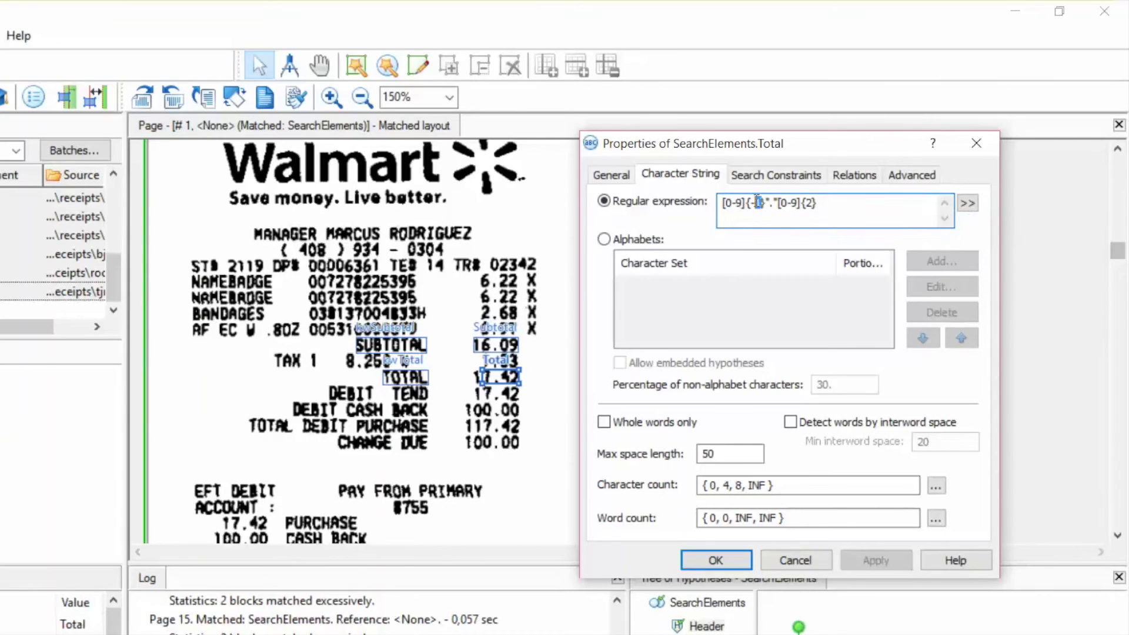
drag(760, 201, 752, 202)
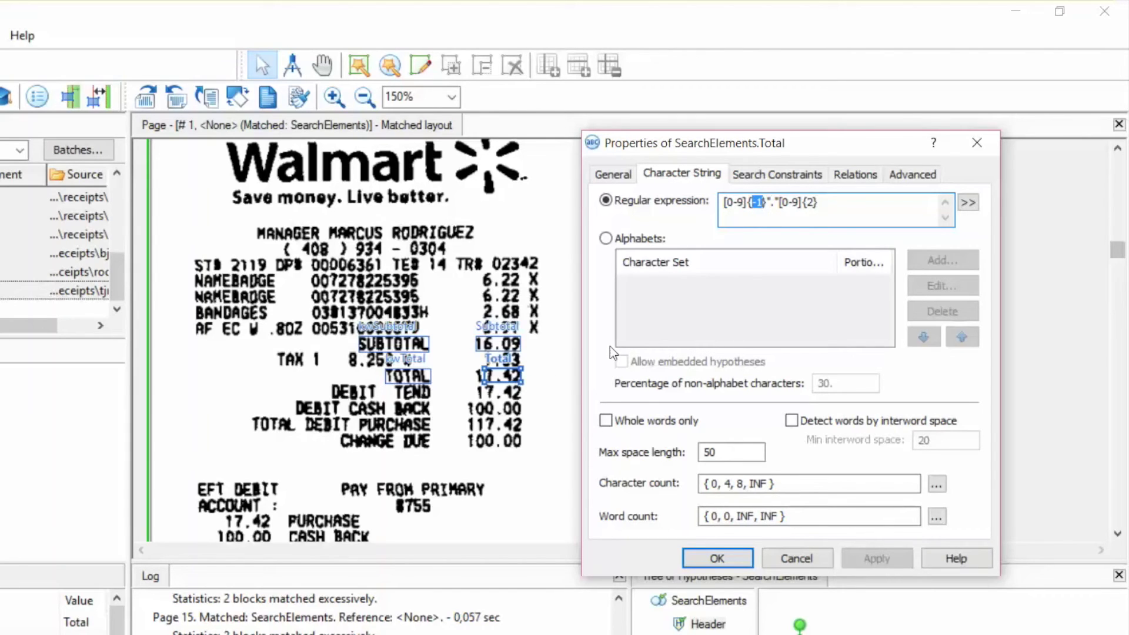
text(1-)
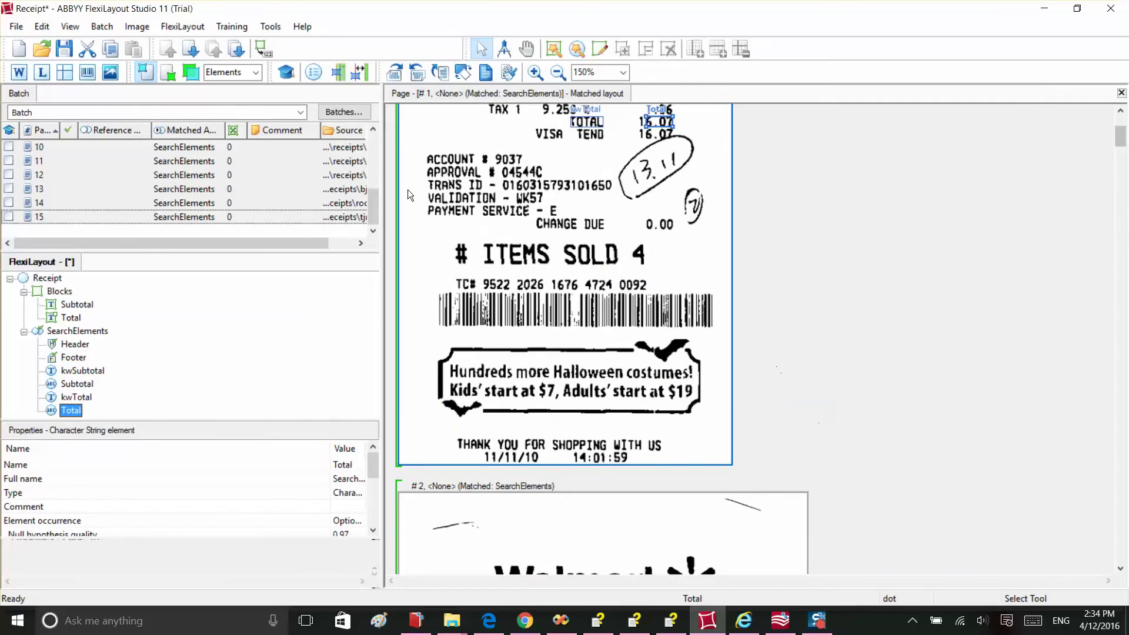
key(ctrl+F5)
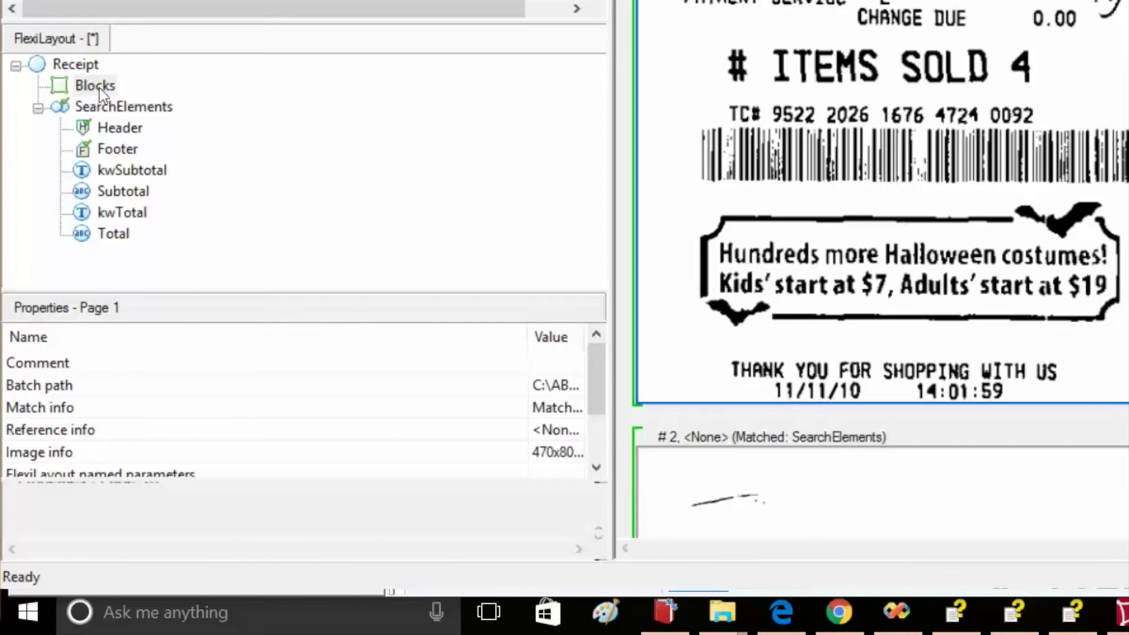
Add a text block named Subtotal with SearchElements.Subtotal as its source element
right_click(100, 89)
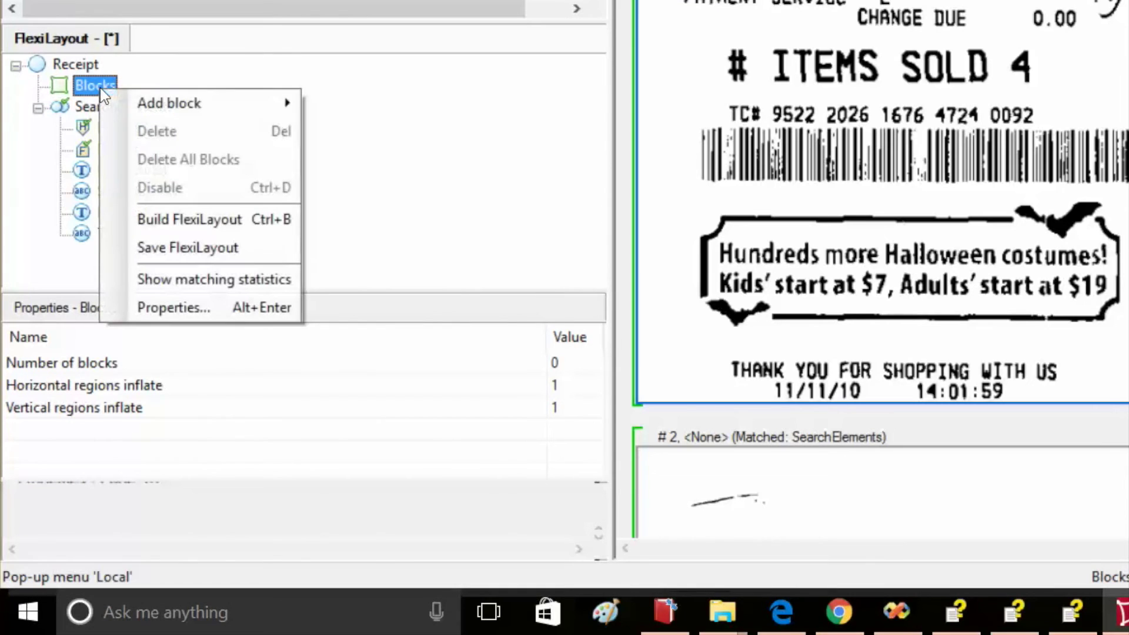
mouse_move(201, 105)
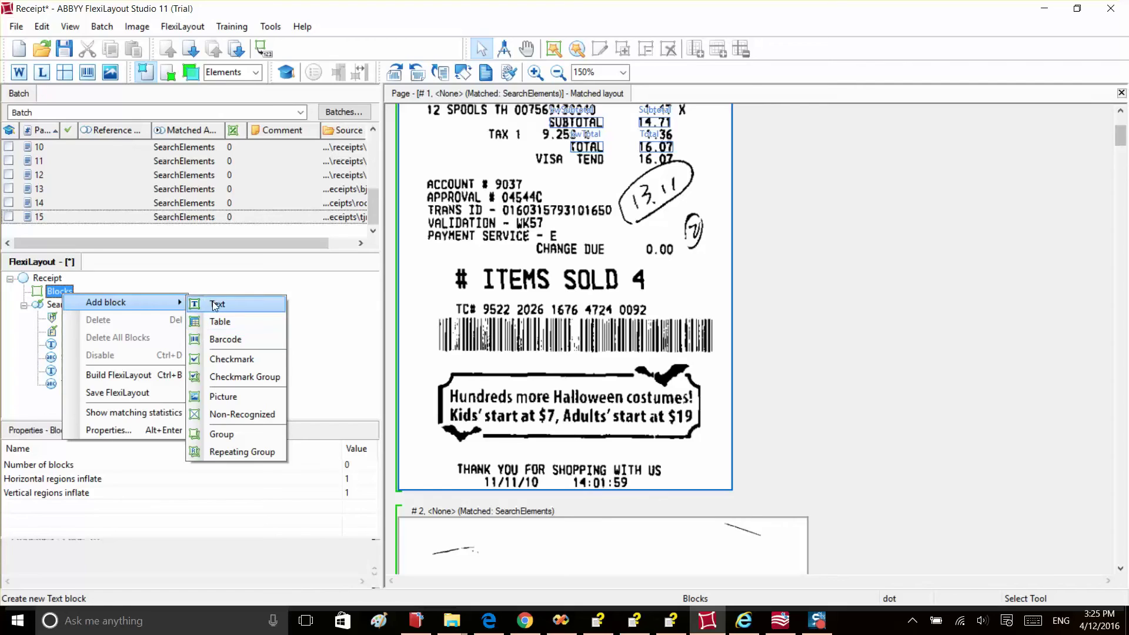
click(348, 110)
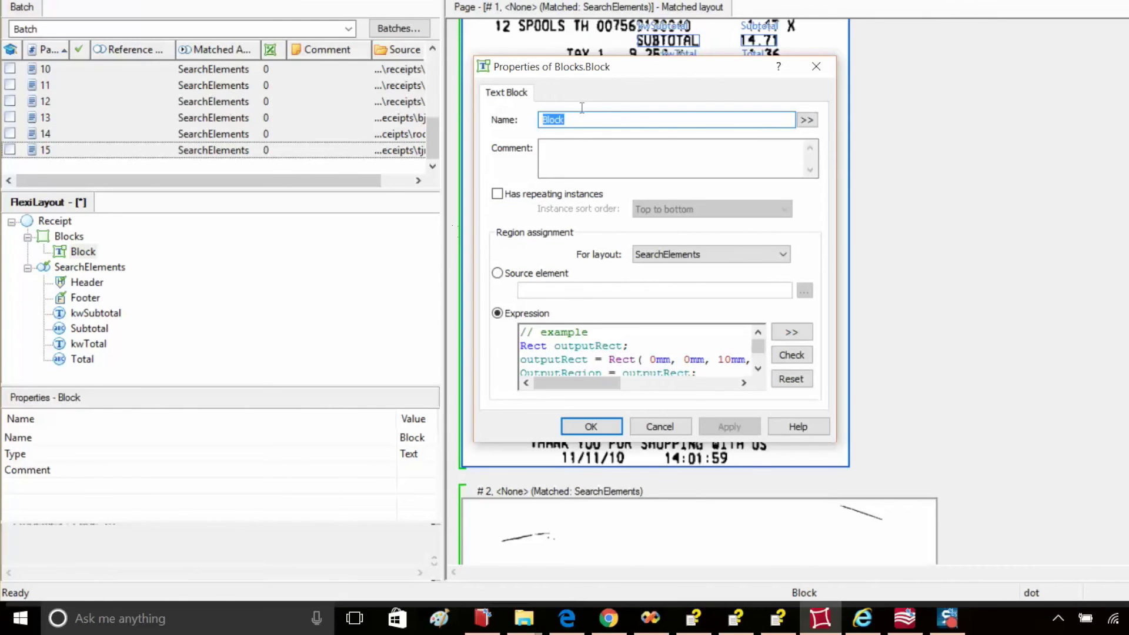
text(Subtotal)
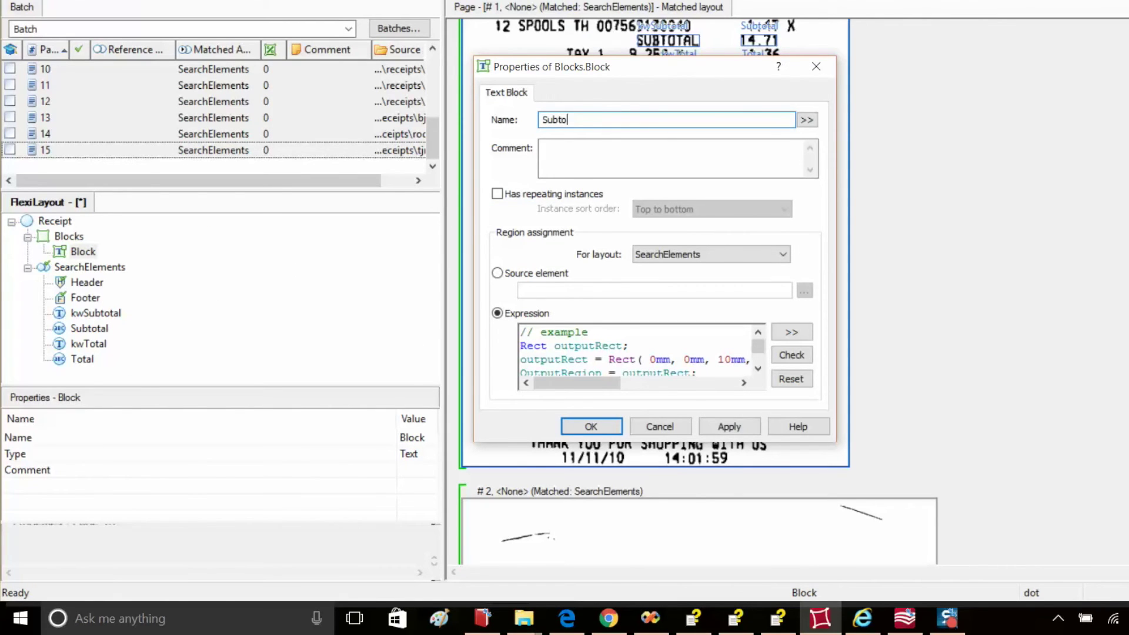
click(497, 273)
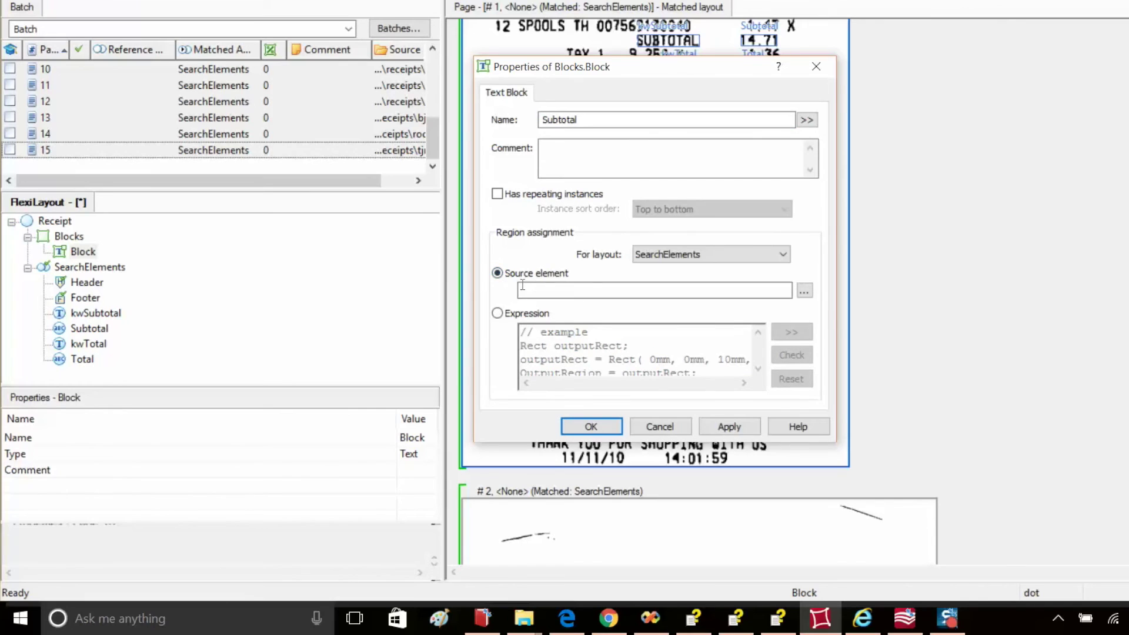
click(803, 290)
double_click(552, 244)
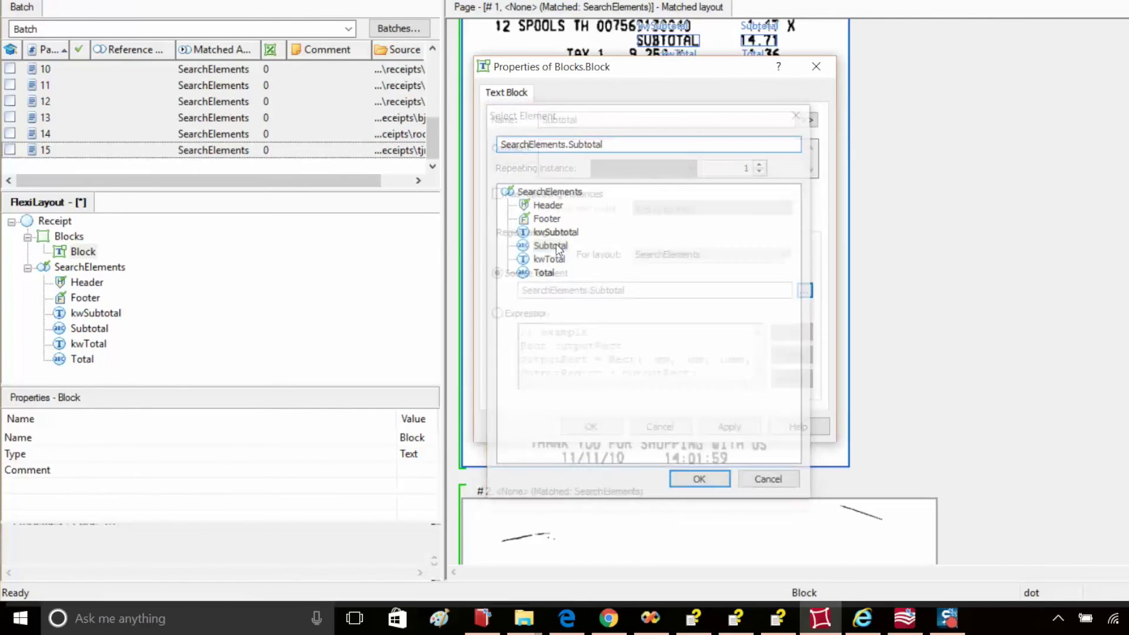
click(729, 426)
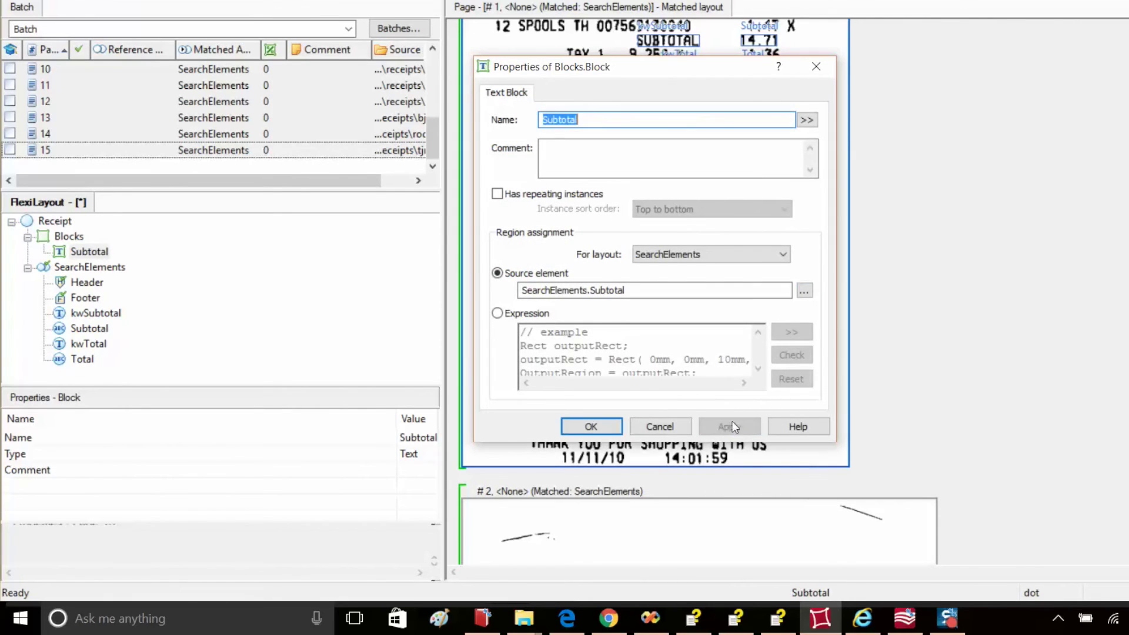
click(590, 426)
Add a second text block named Total with SearchElements.Total as its source element
right_click(78, 238)
mouse_move(141, 244)
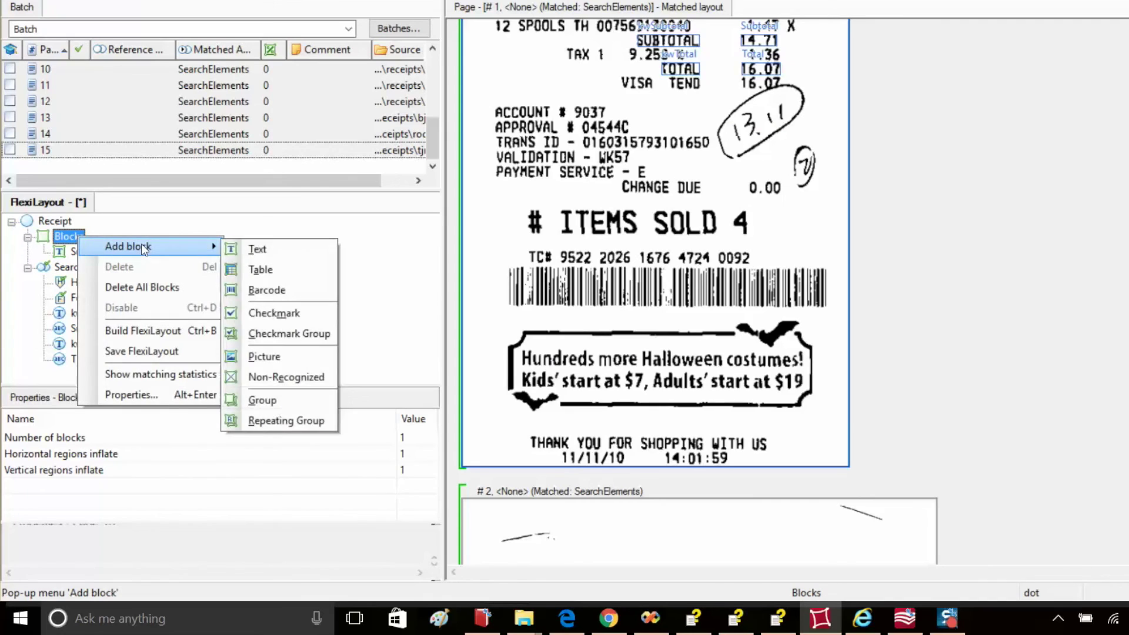
click(268, 248)
text(Total)
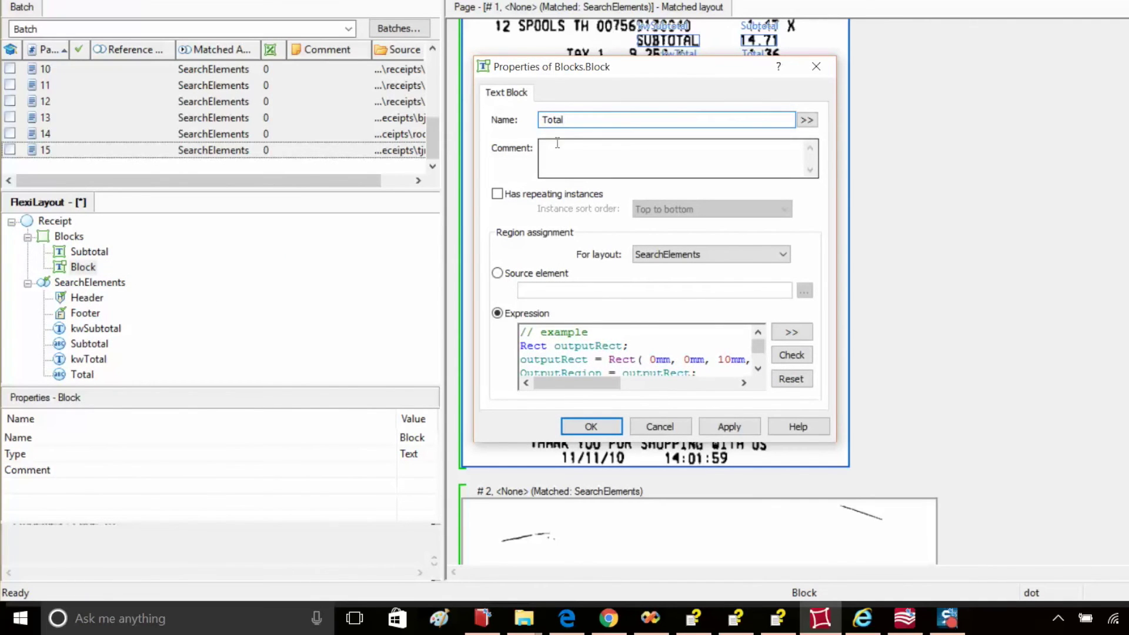
click(498, 272)
click(804, 291)
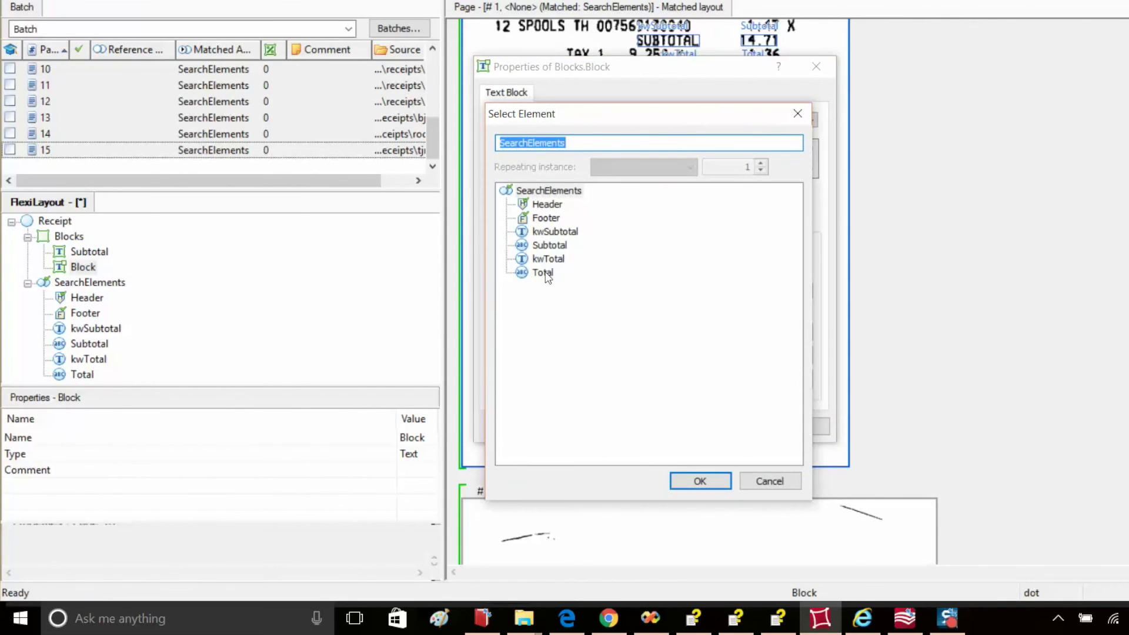
double_click(550, 279)
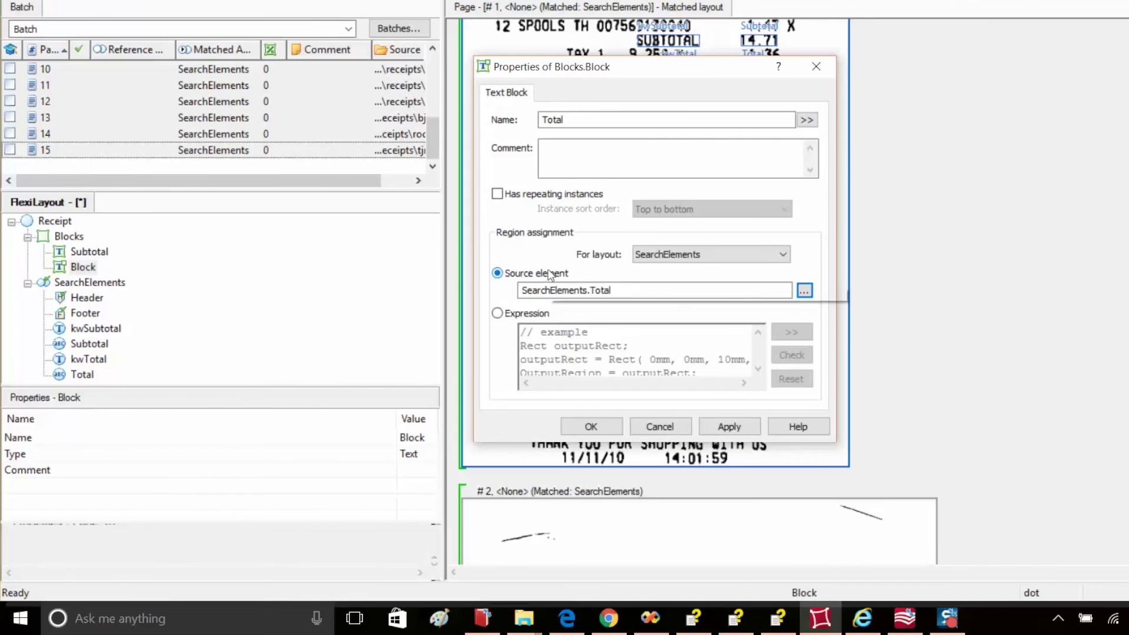
click(591, 426)
Display only block regions and rematch, outlining Subtotal 14.71 and Total 16.07
click(276, 1)
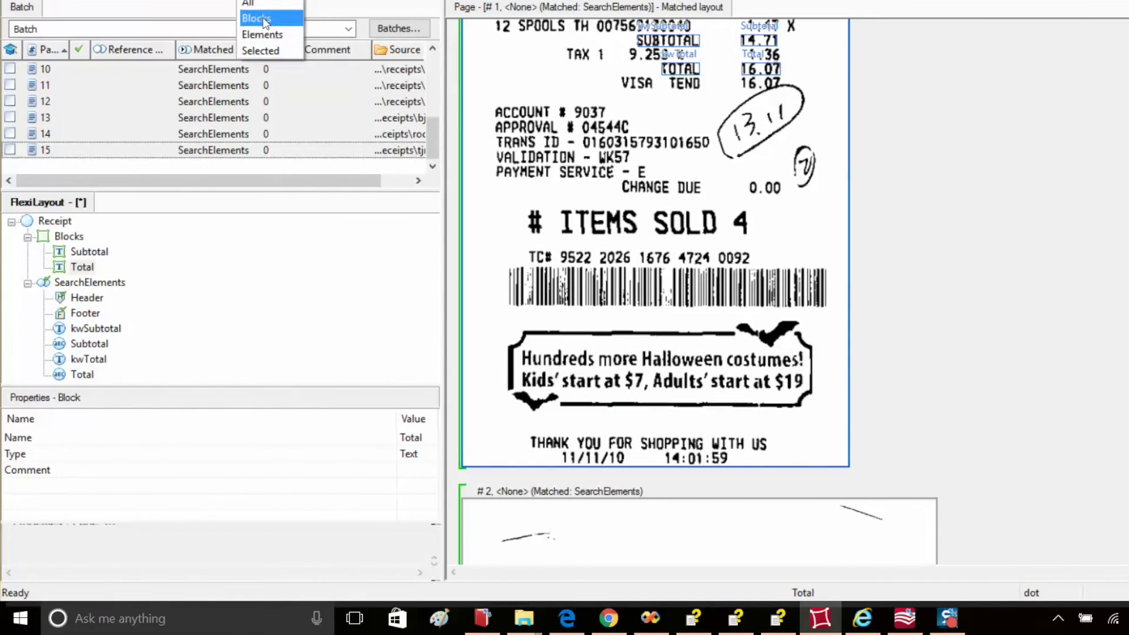
click(258, 20)
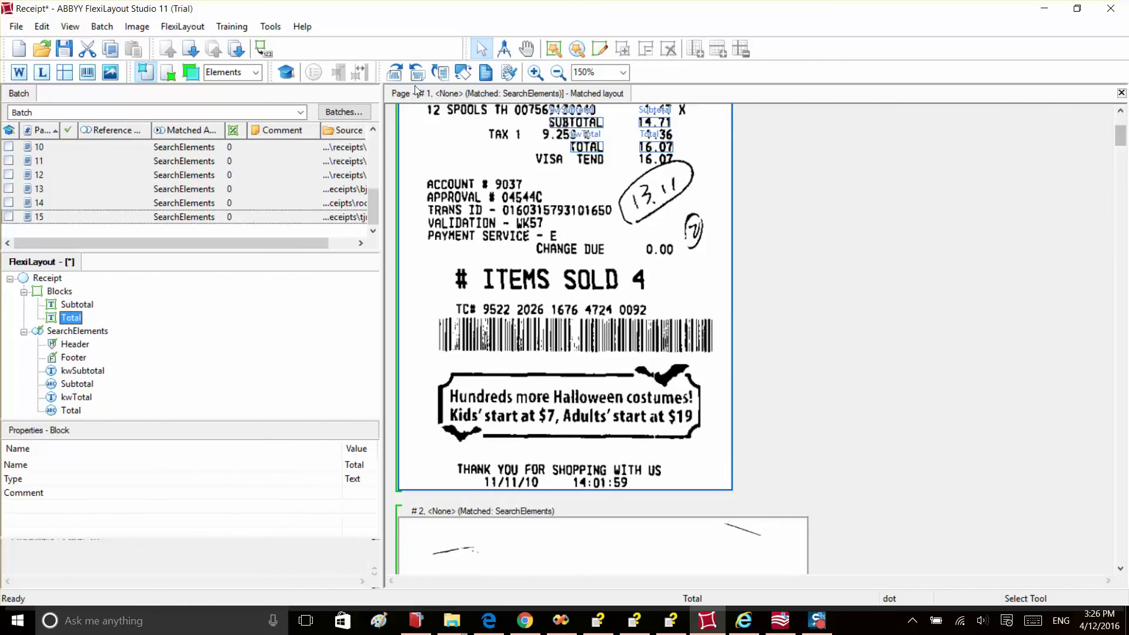
click(257, 73)
click(226, 103)
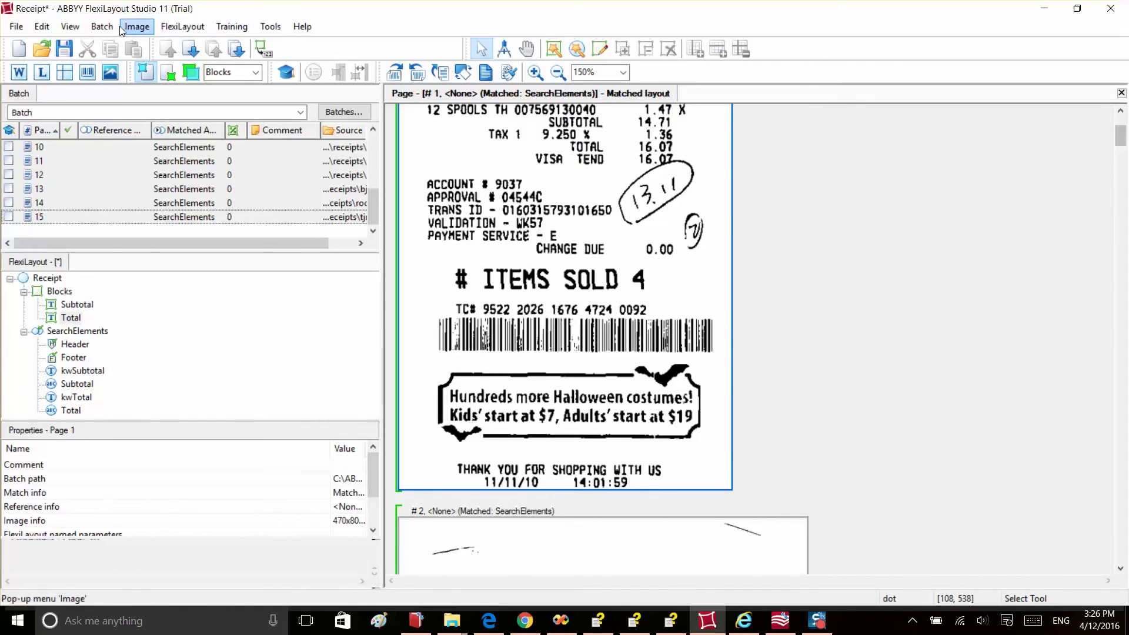
click(102, 26)
click(130, 63)
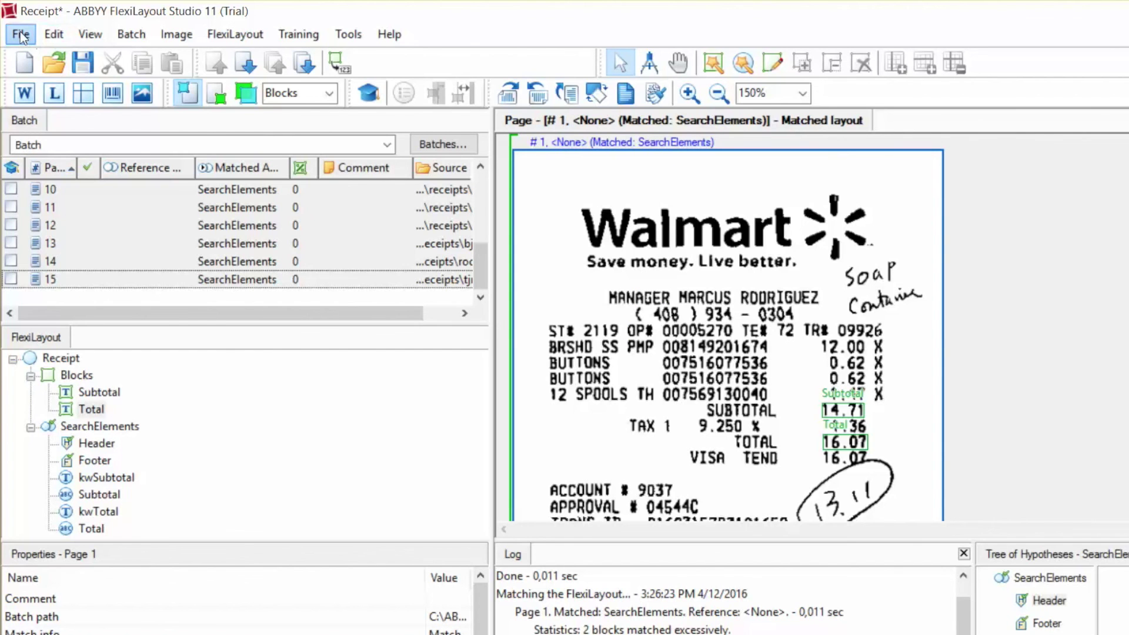
Start exporting the Receipt FlexiLayout as an .afl file from the File menu
click(16, 26)
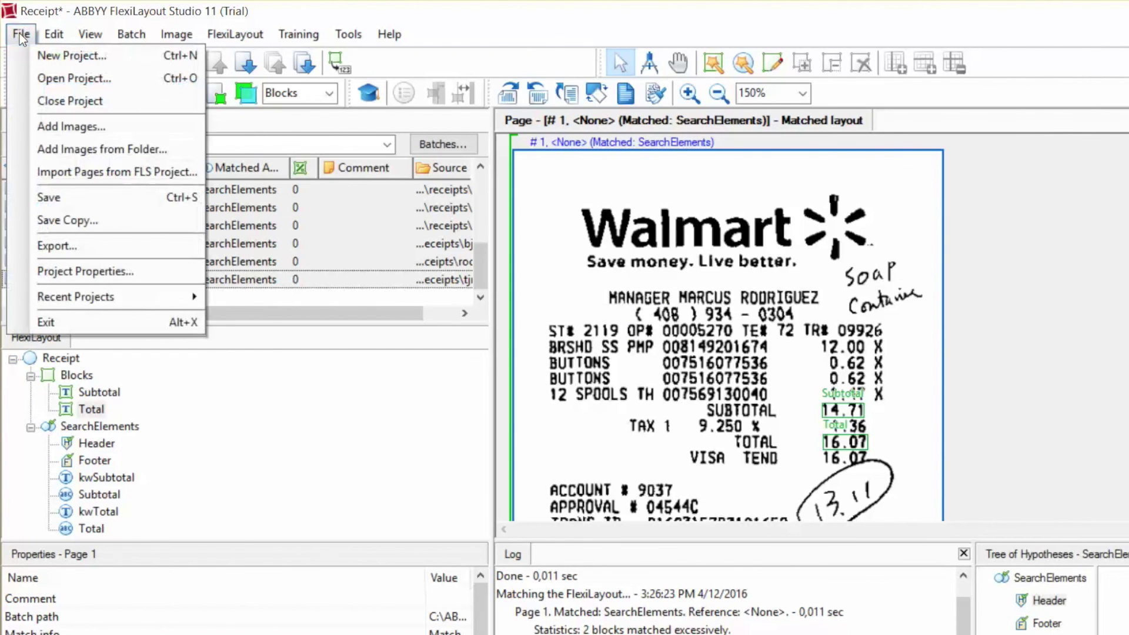
click(71, 244)
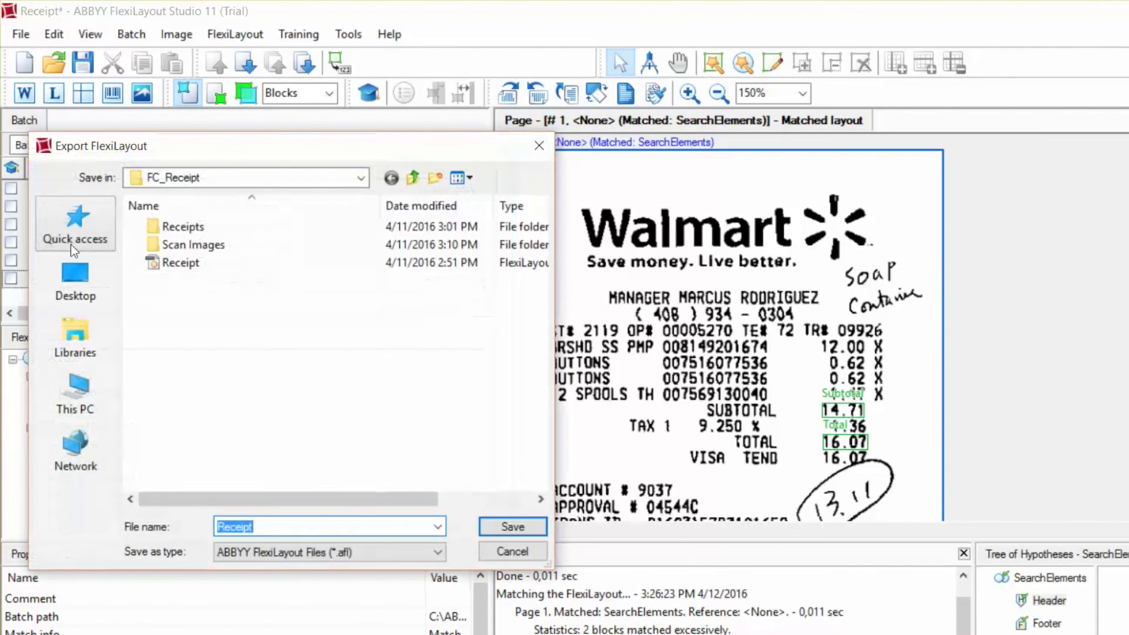